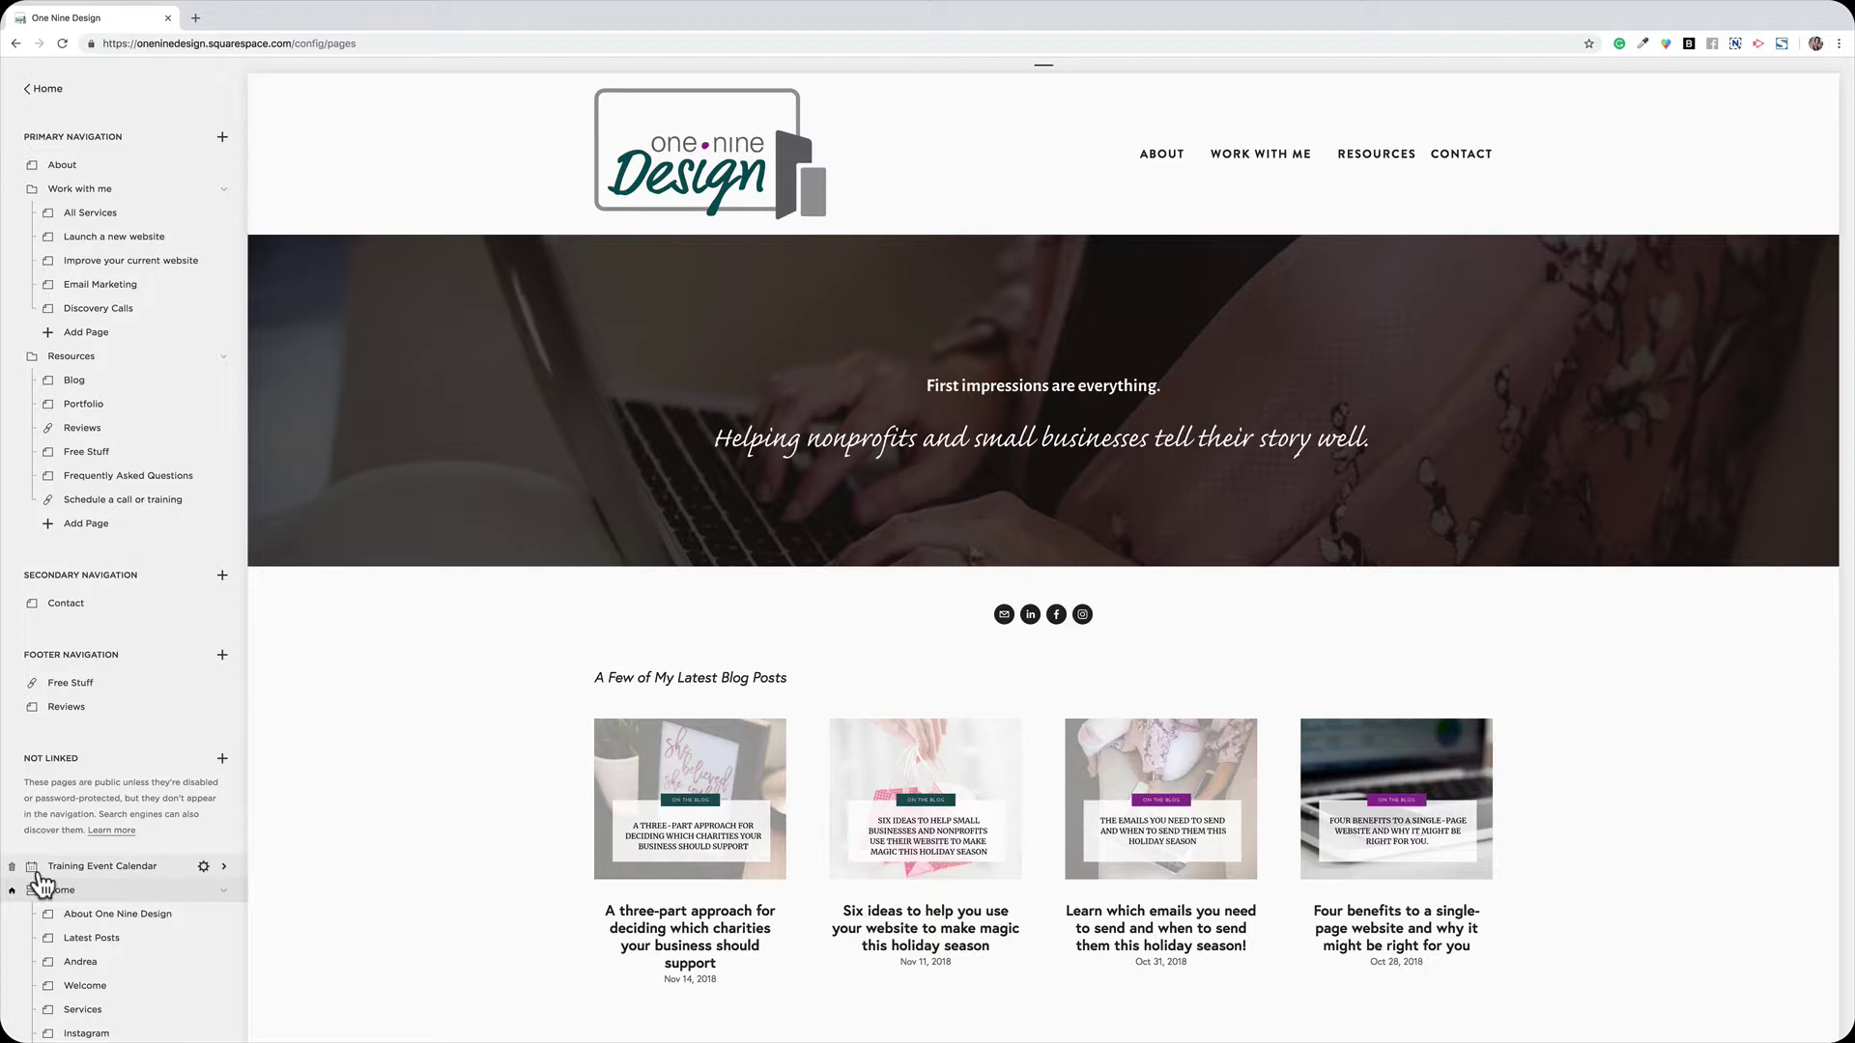
- Go to the Training Event Calendar and open the Event Title event from Upcoming Events
left_click(81, 867)
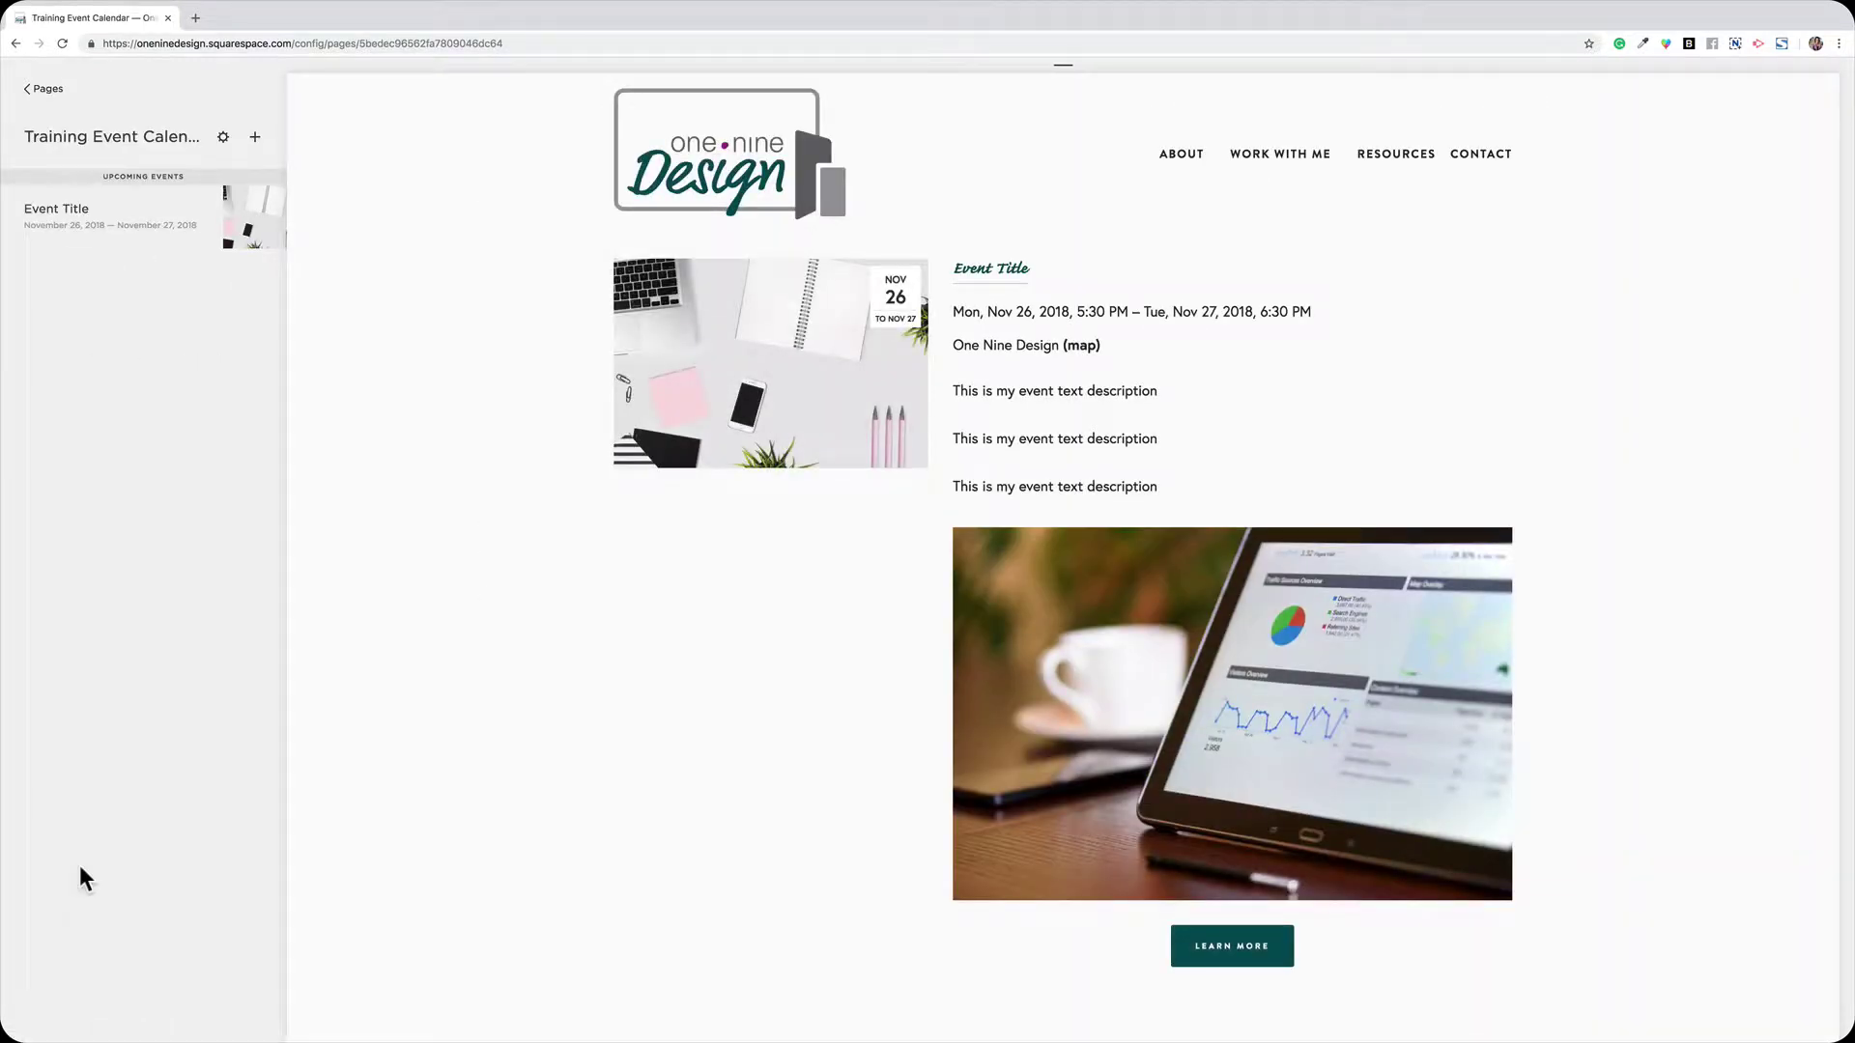
mouse_move(690, 804)
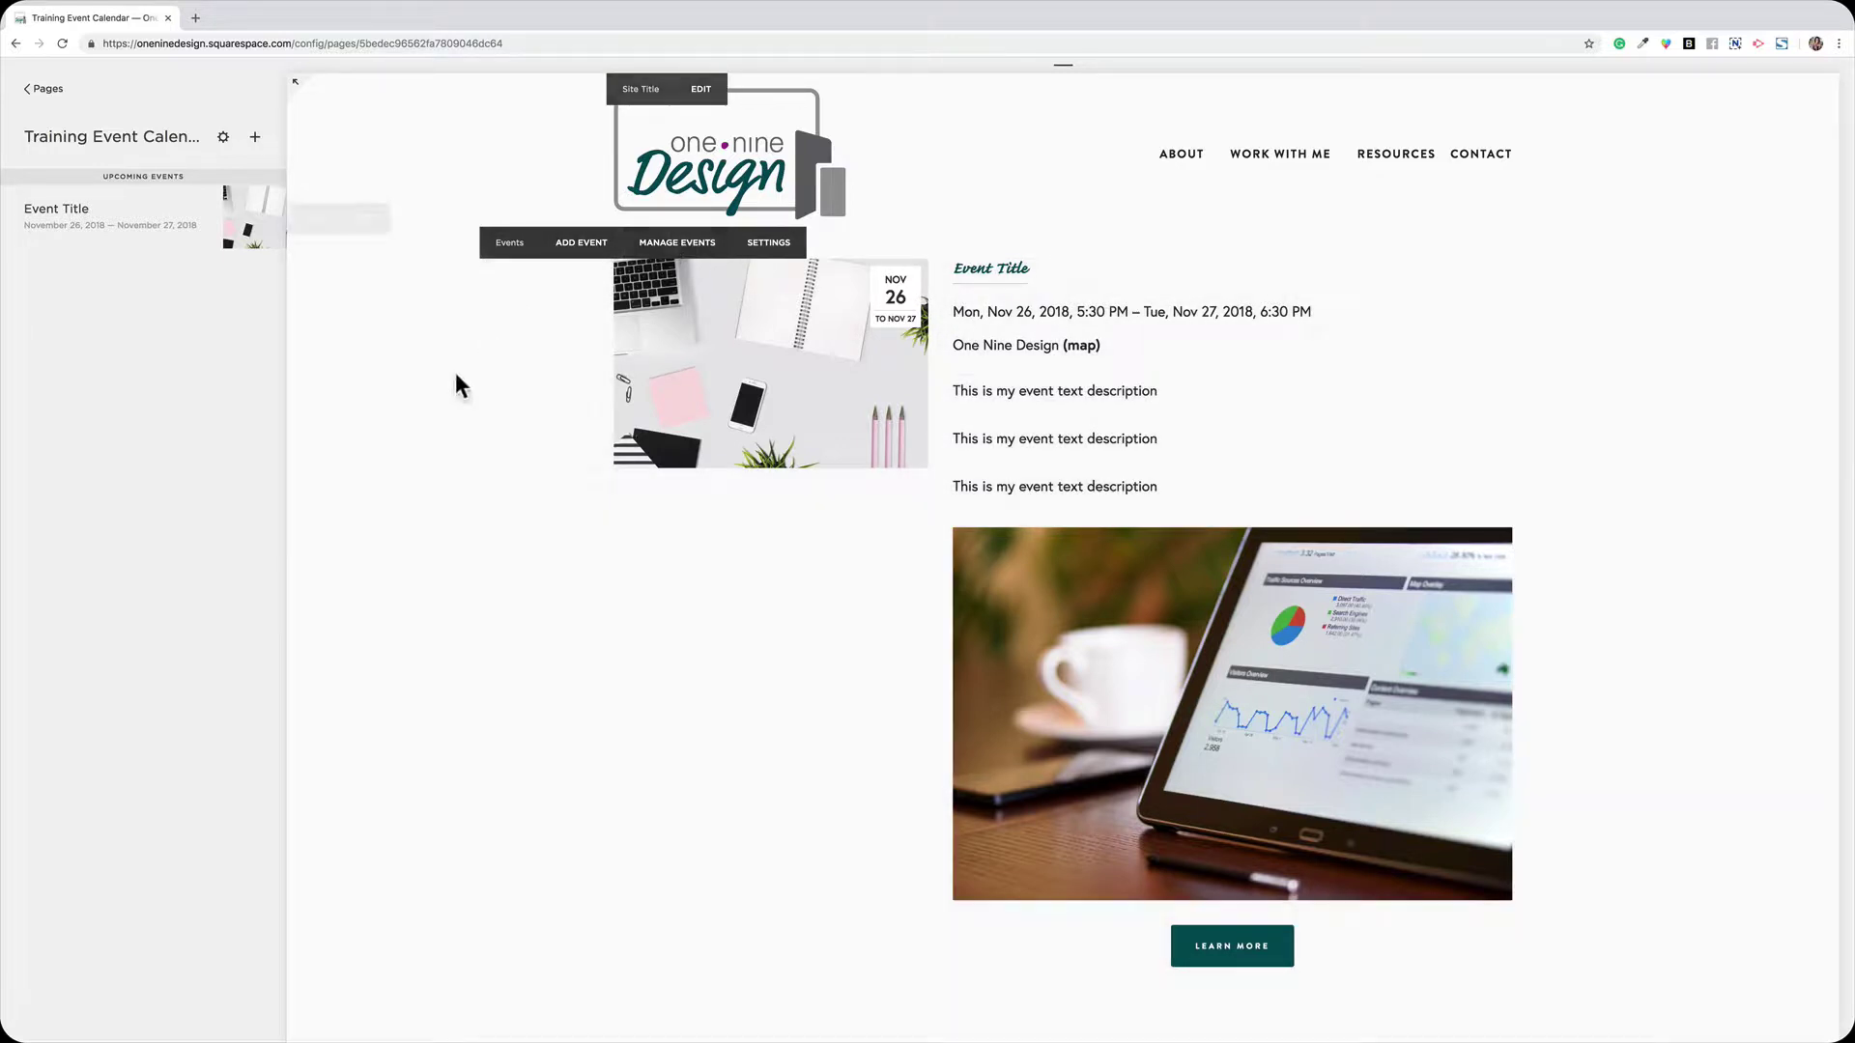
left_click(111, 222)
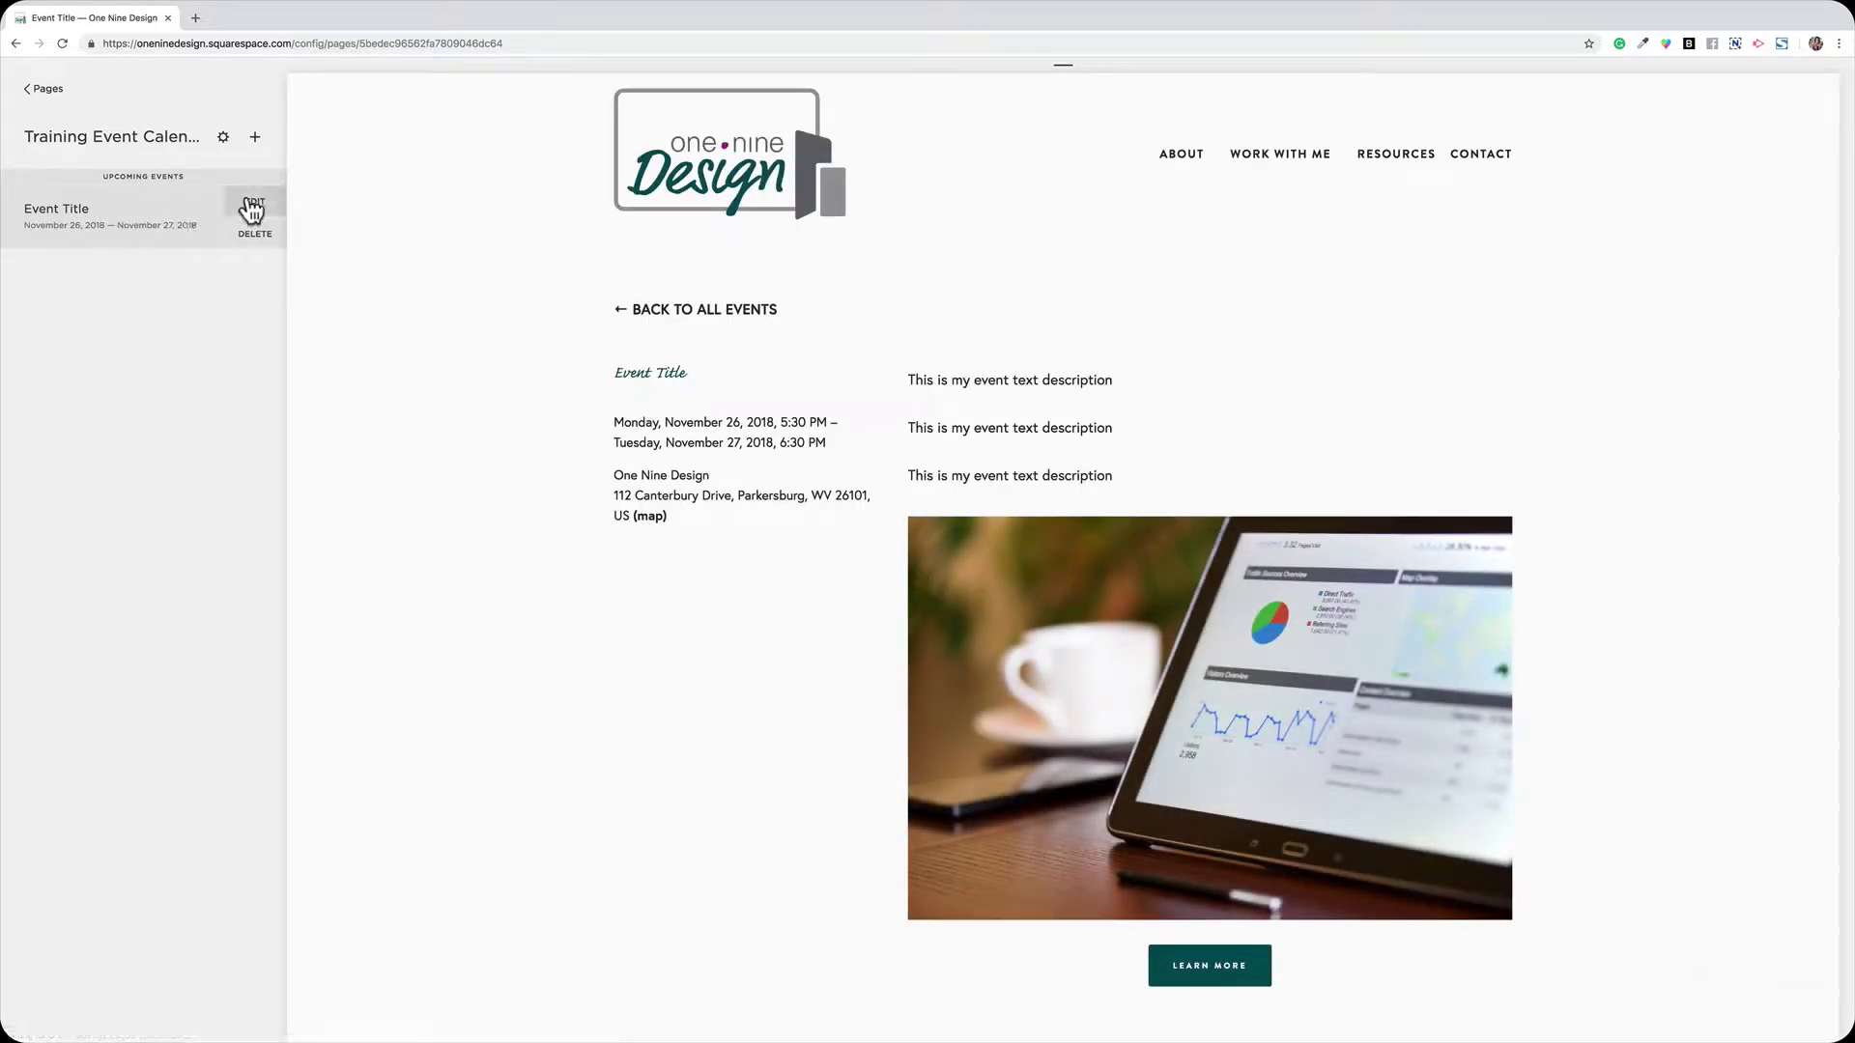
- Edit the event so it starts Tue, Nov 6, 2018 at 6:30pm
left_click(251, 205)
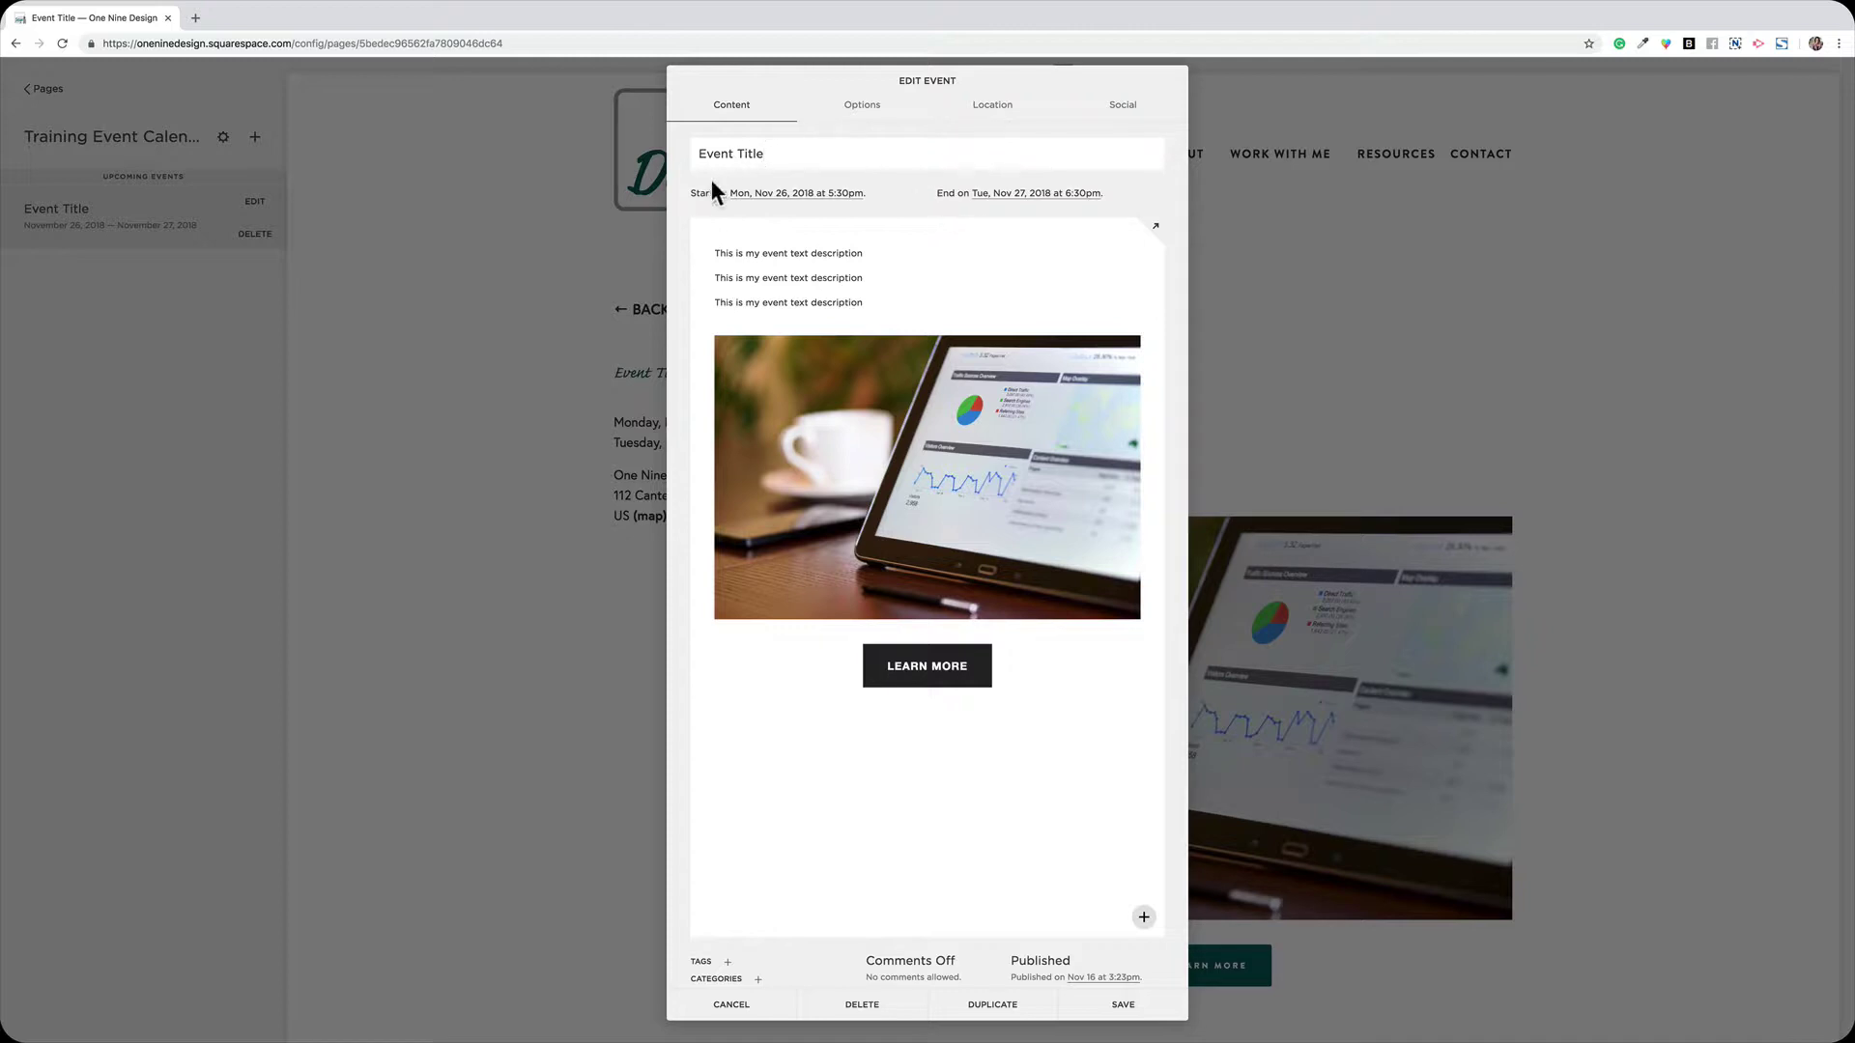
left_click(841, 151)
left_click(780, 196)
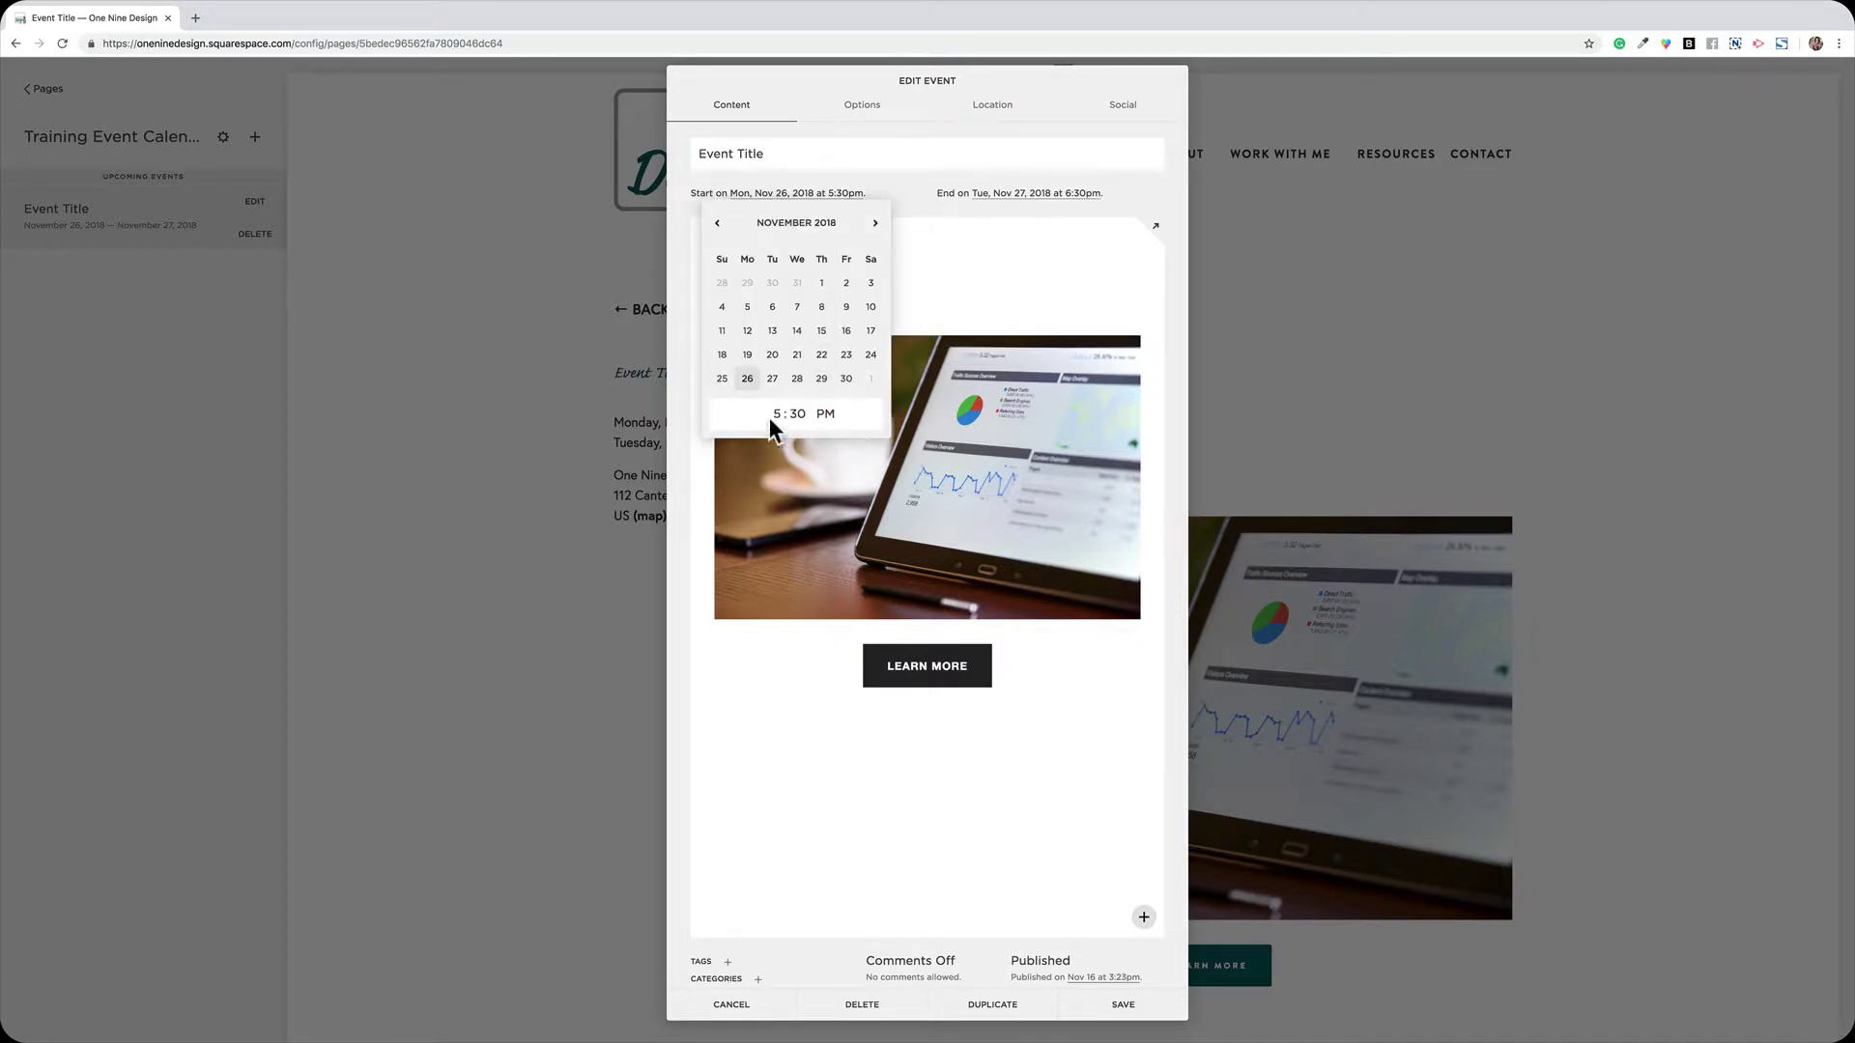
left_click(772, 307)
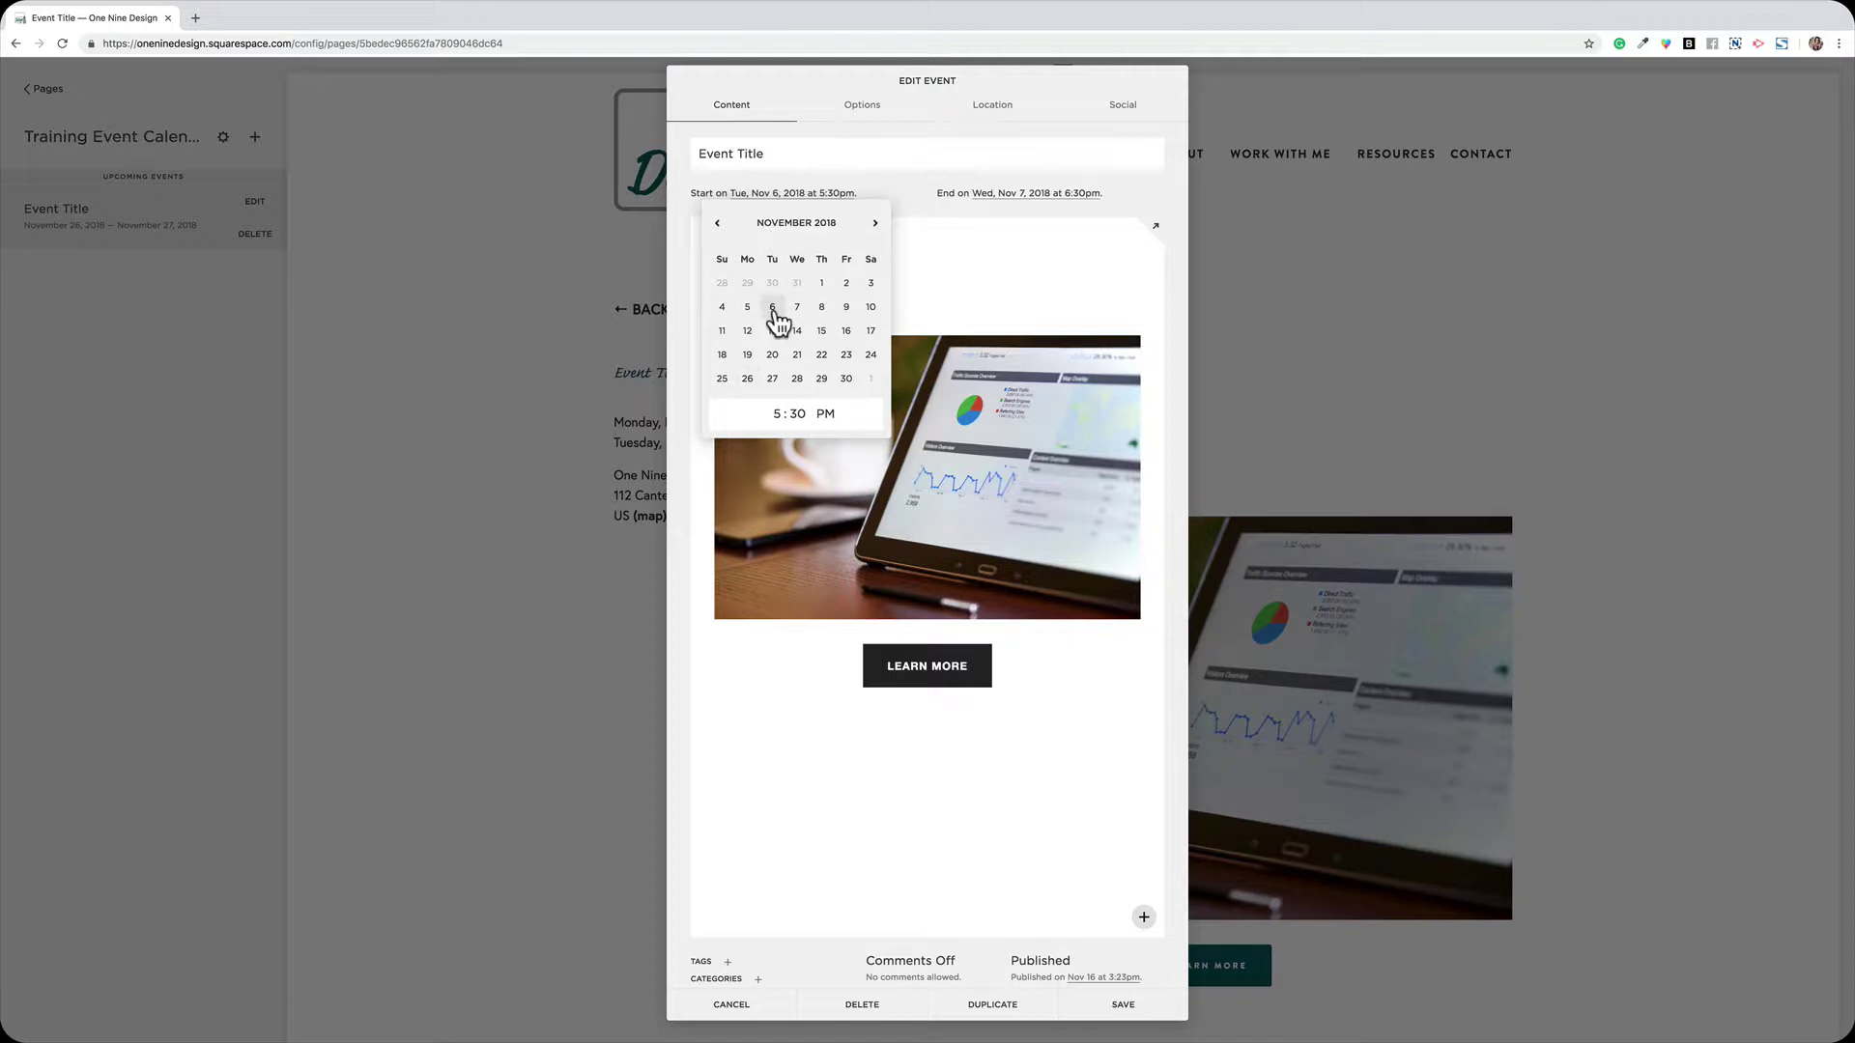
left_click(777, 414)
type("6")
left_click(830, 413)
type("a")
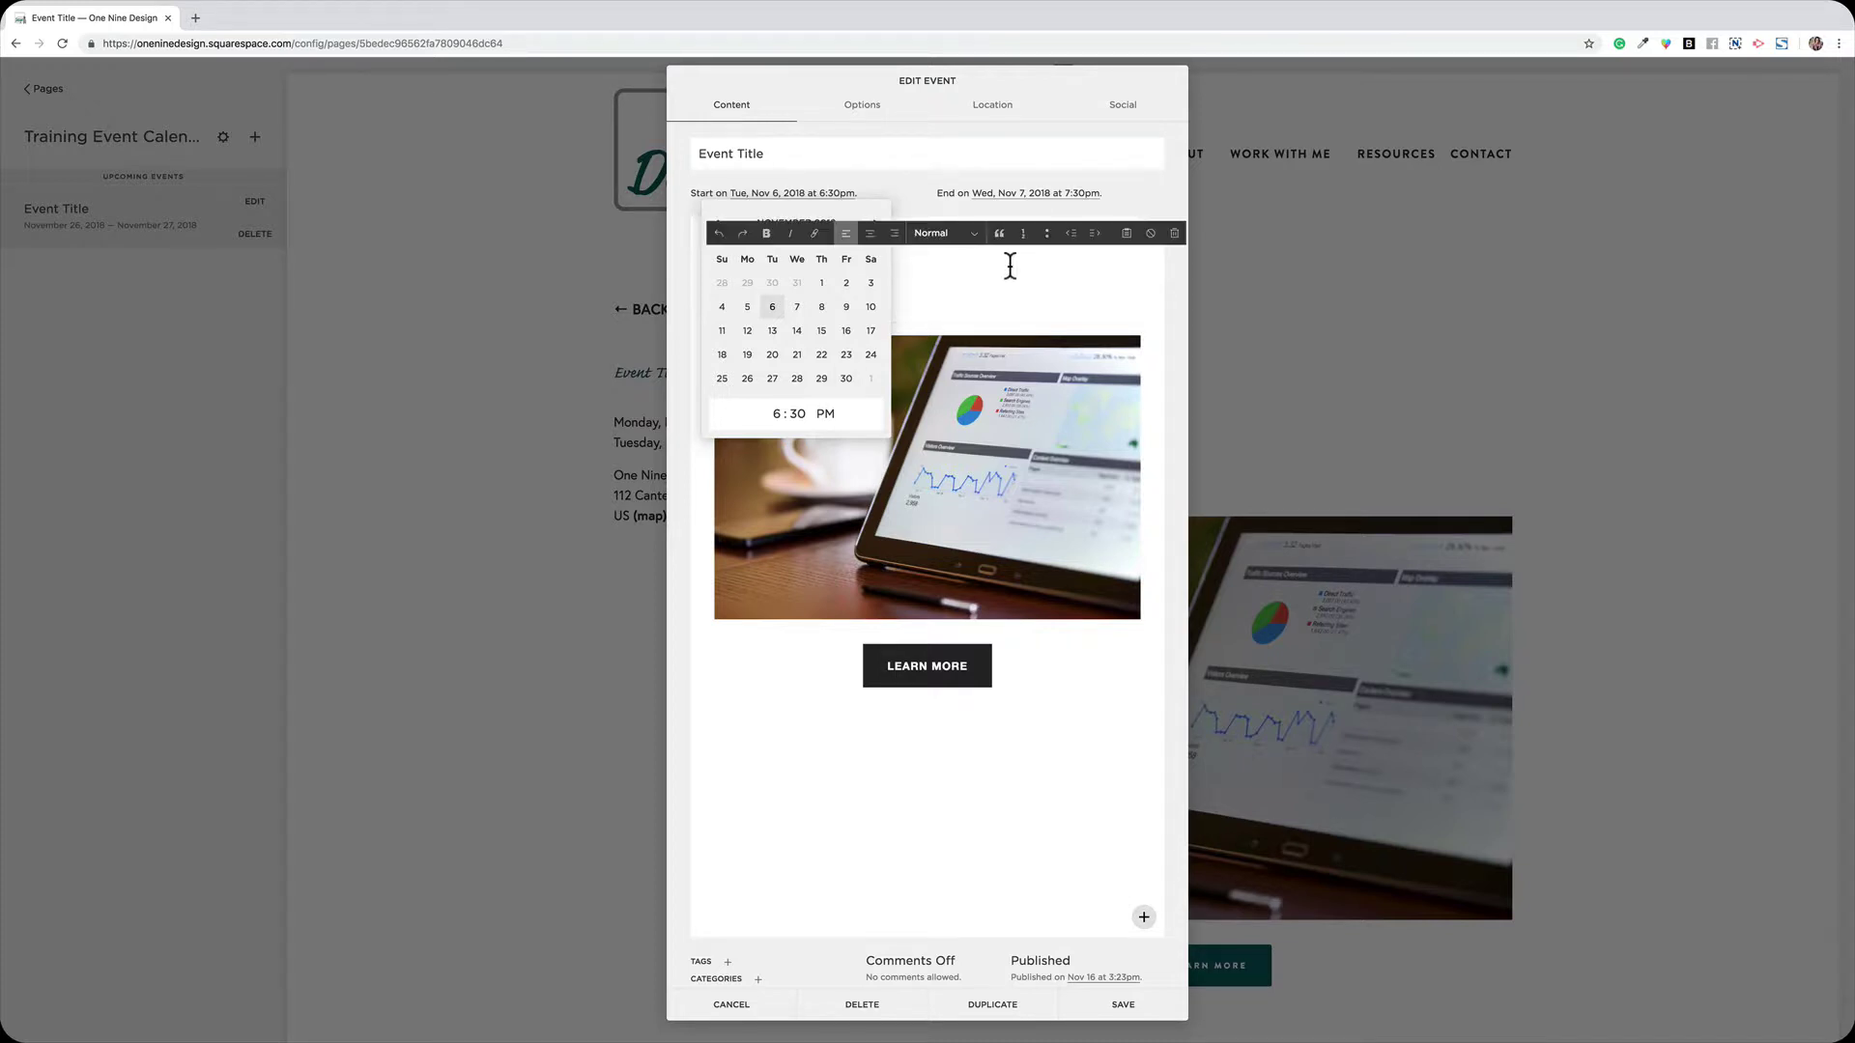
- Change the second description line to read "This is change your text"
left_click(1042, 684)
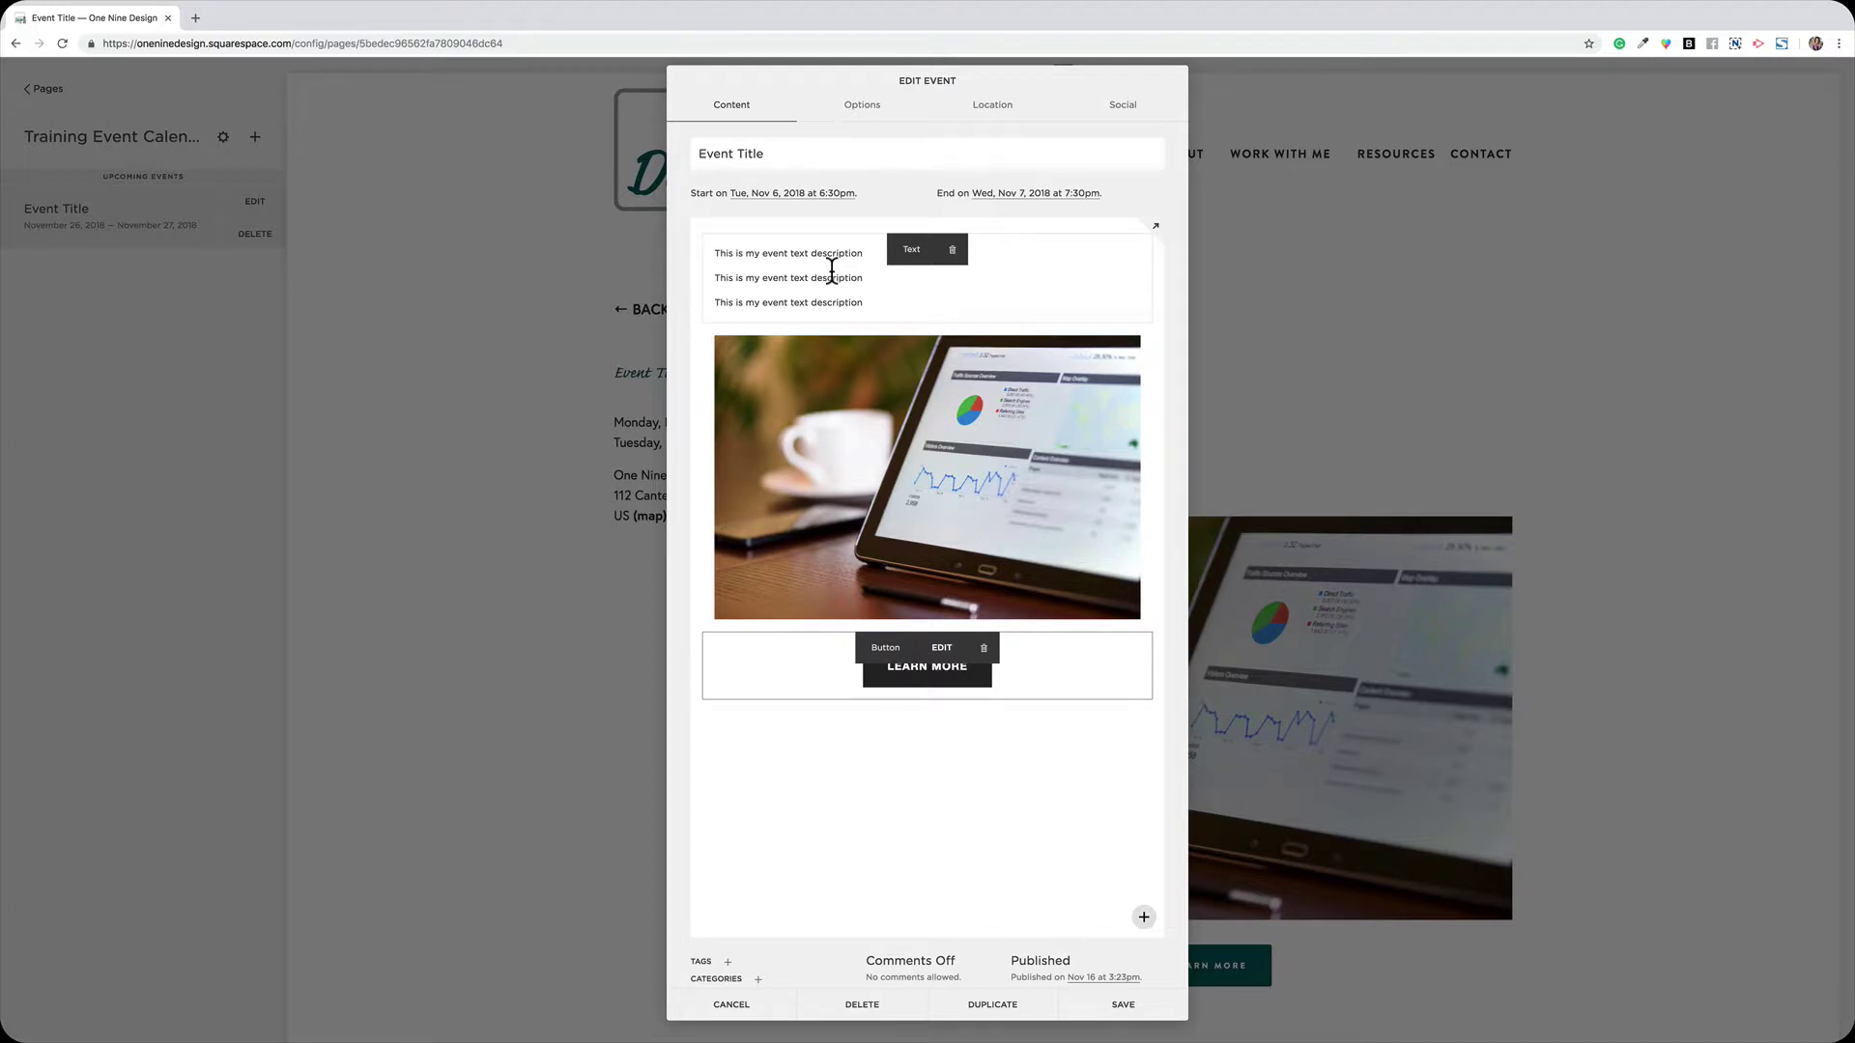
left_click(705, 273)
left_click_drag(745, 277, 910, 281)
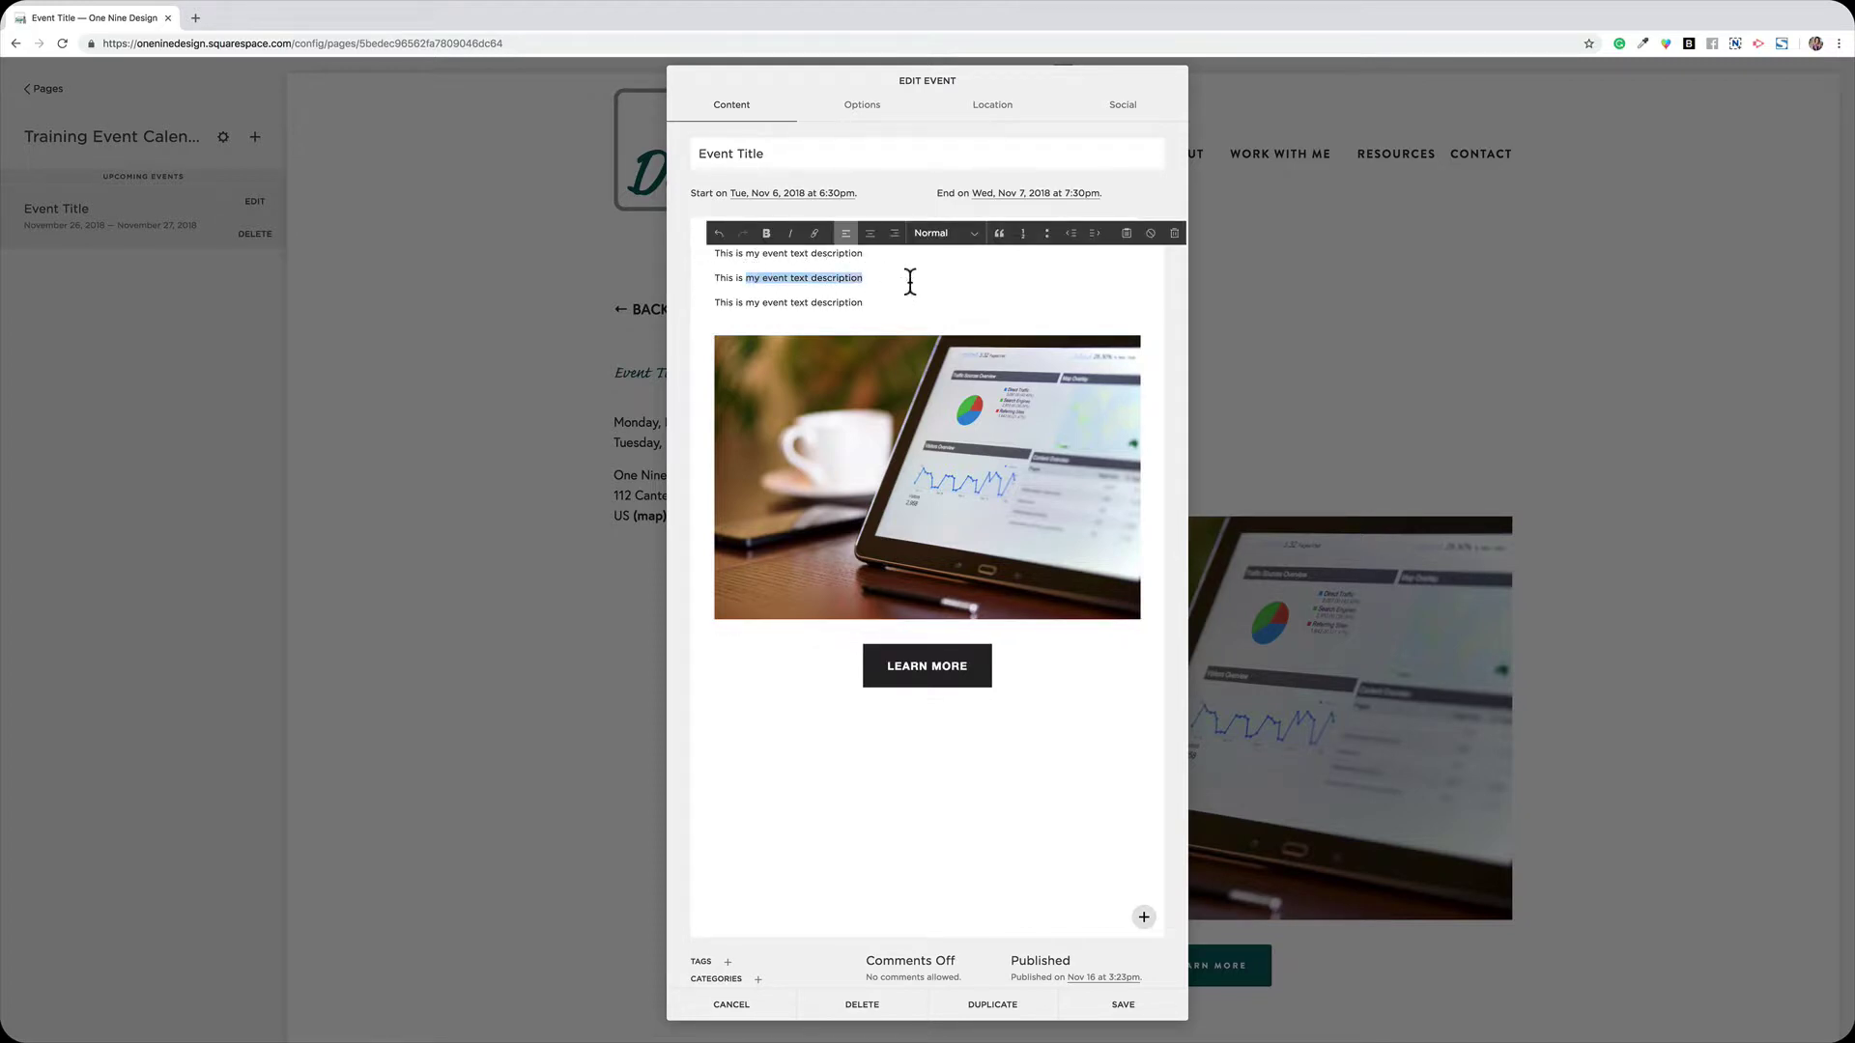
type("change your text")
- Insert an empty text block below the three description lines
left_click(928, 307)
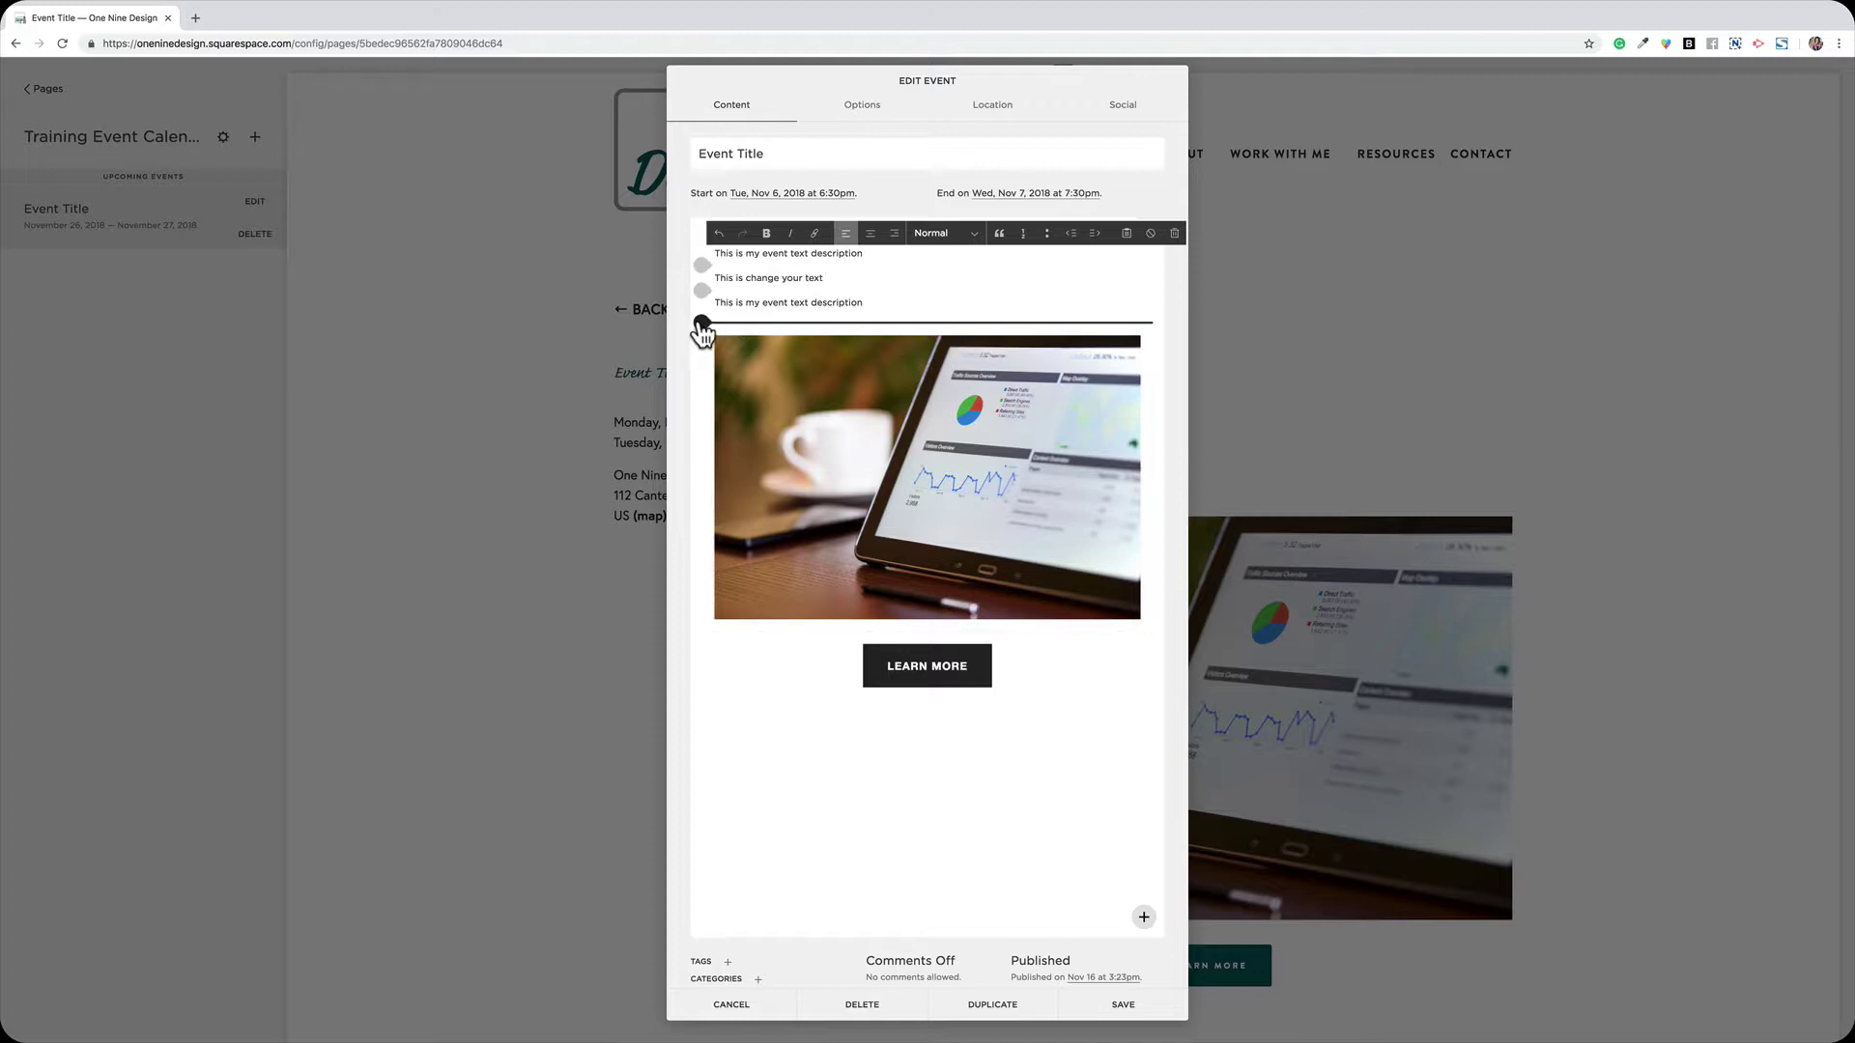
left_click(705, 324)
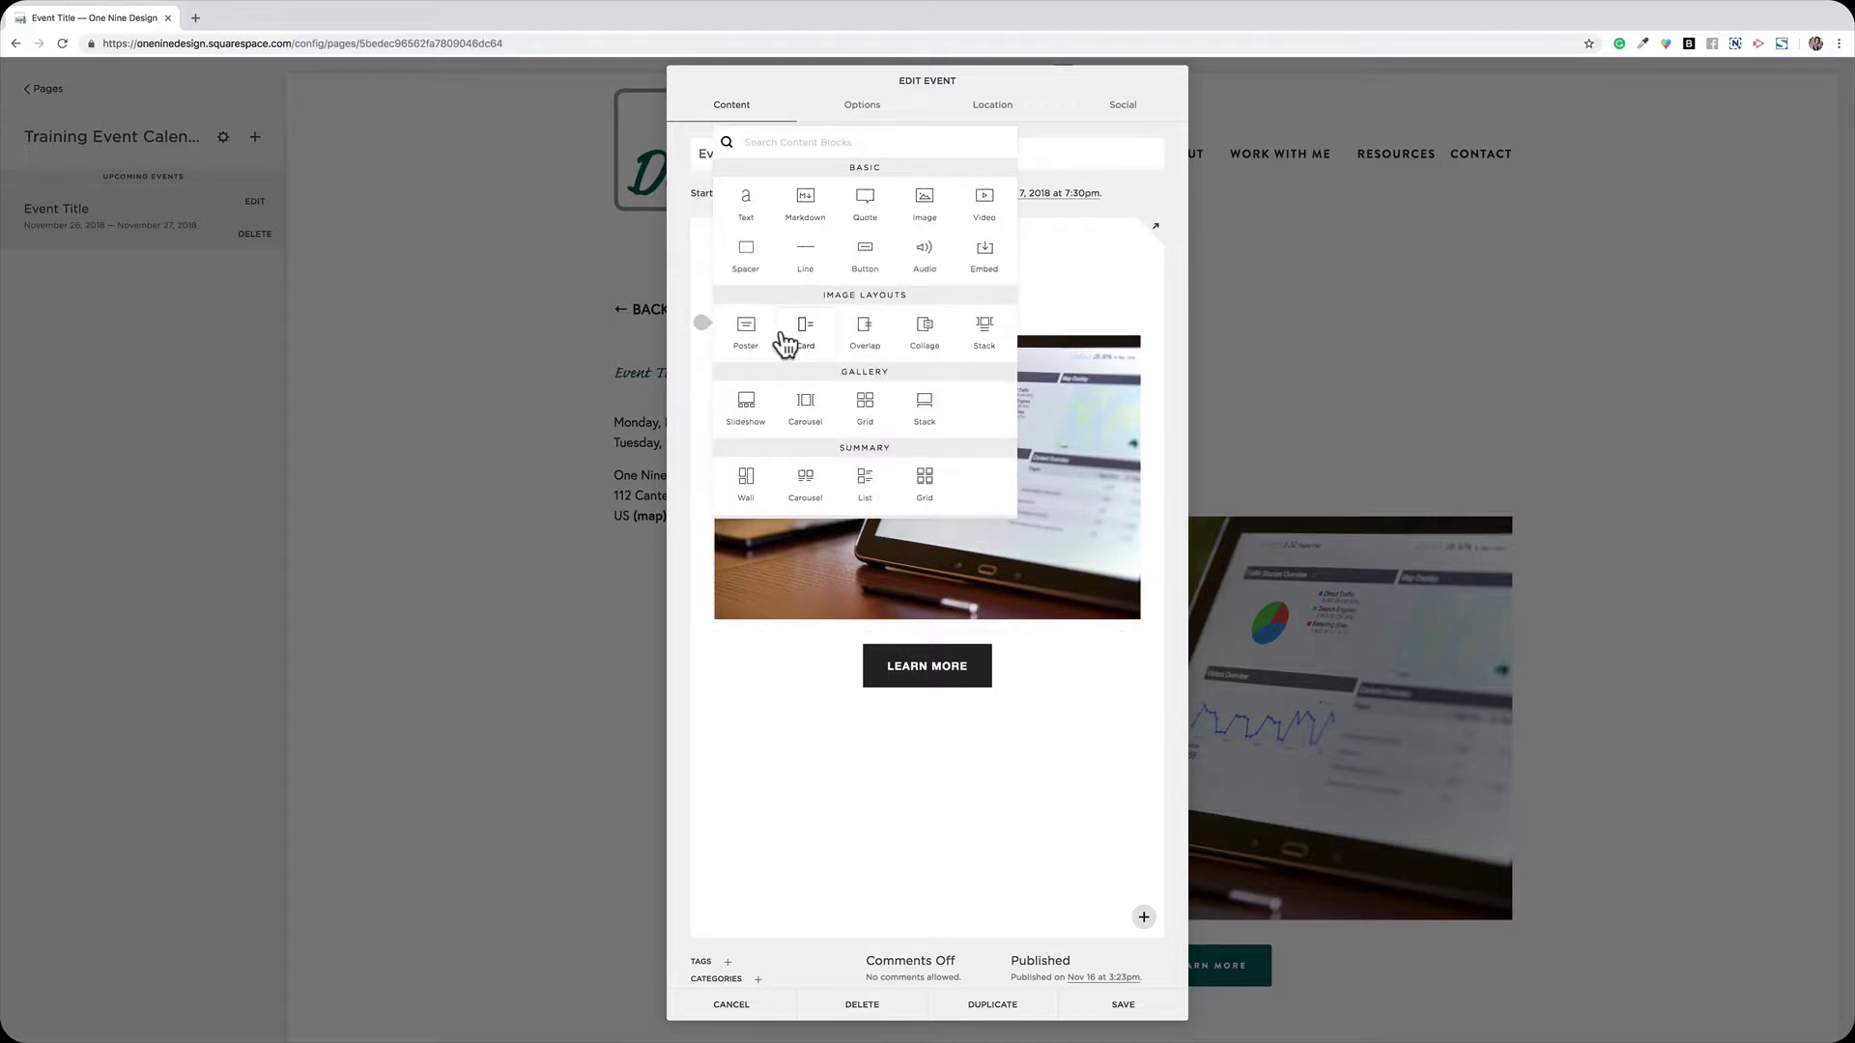
left_click(750, 216)
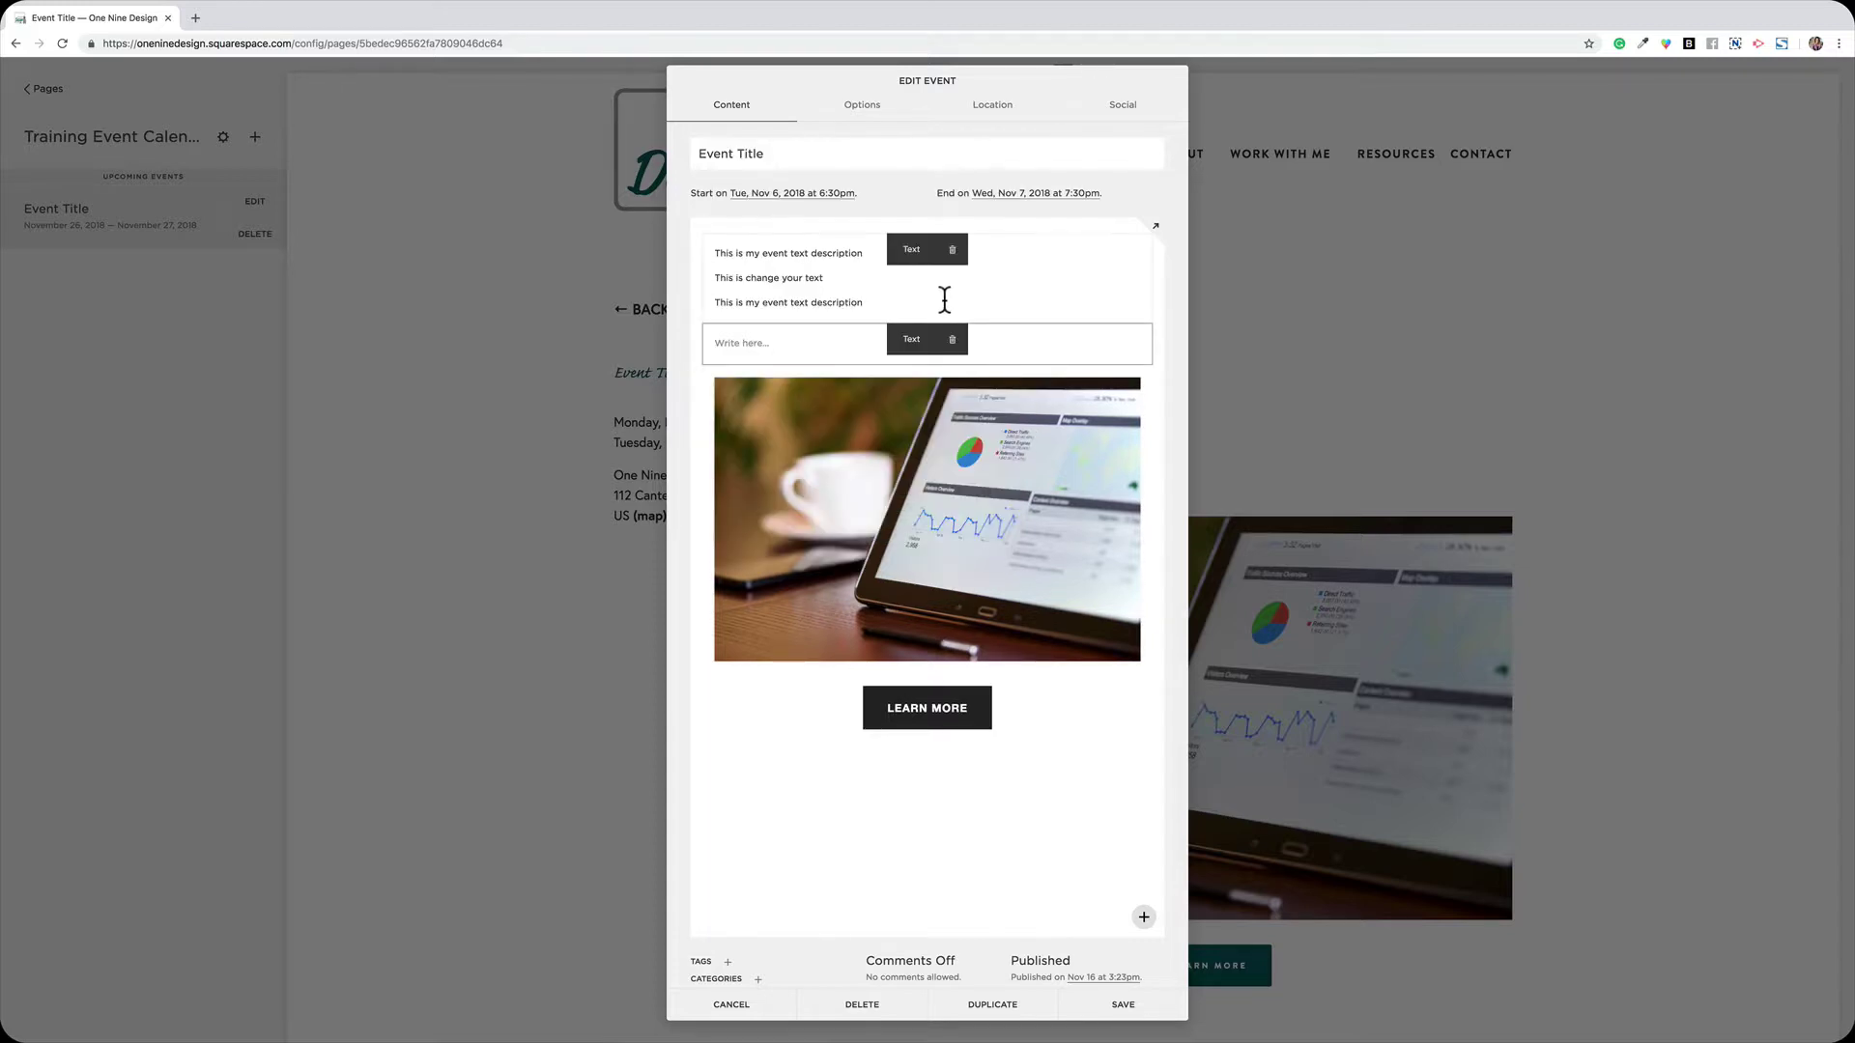
left_click(703, 325)
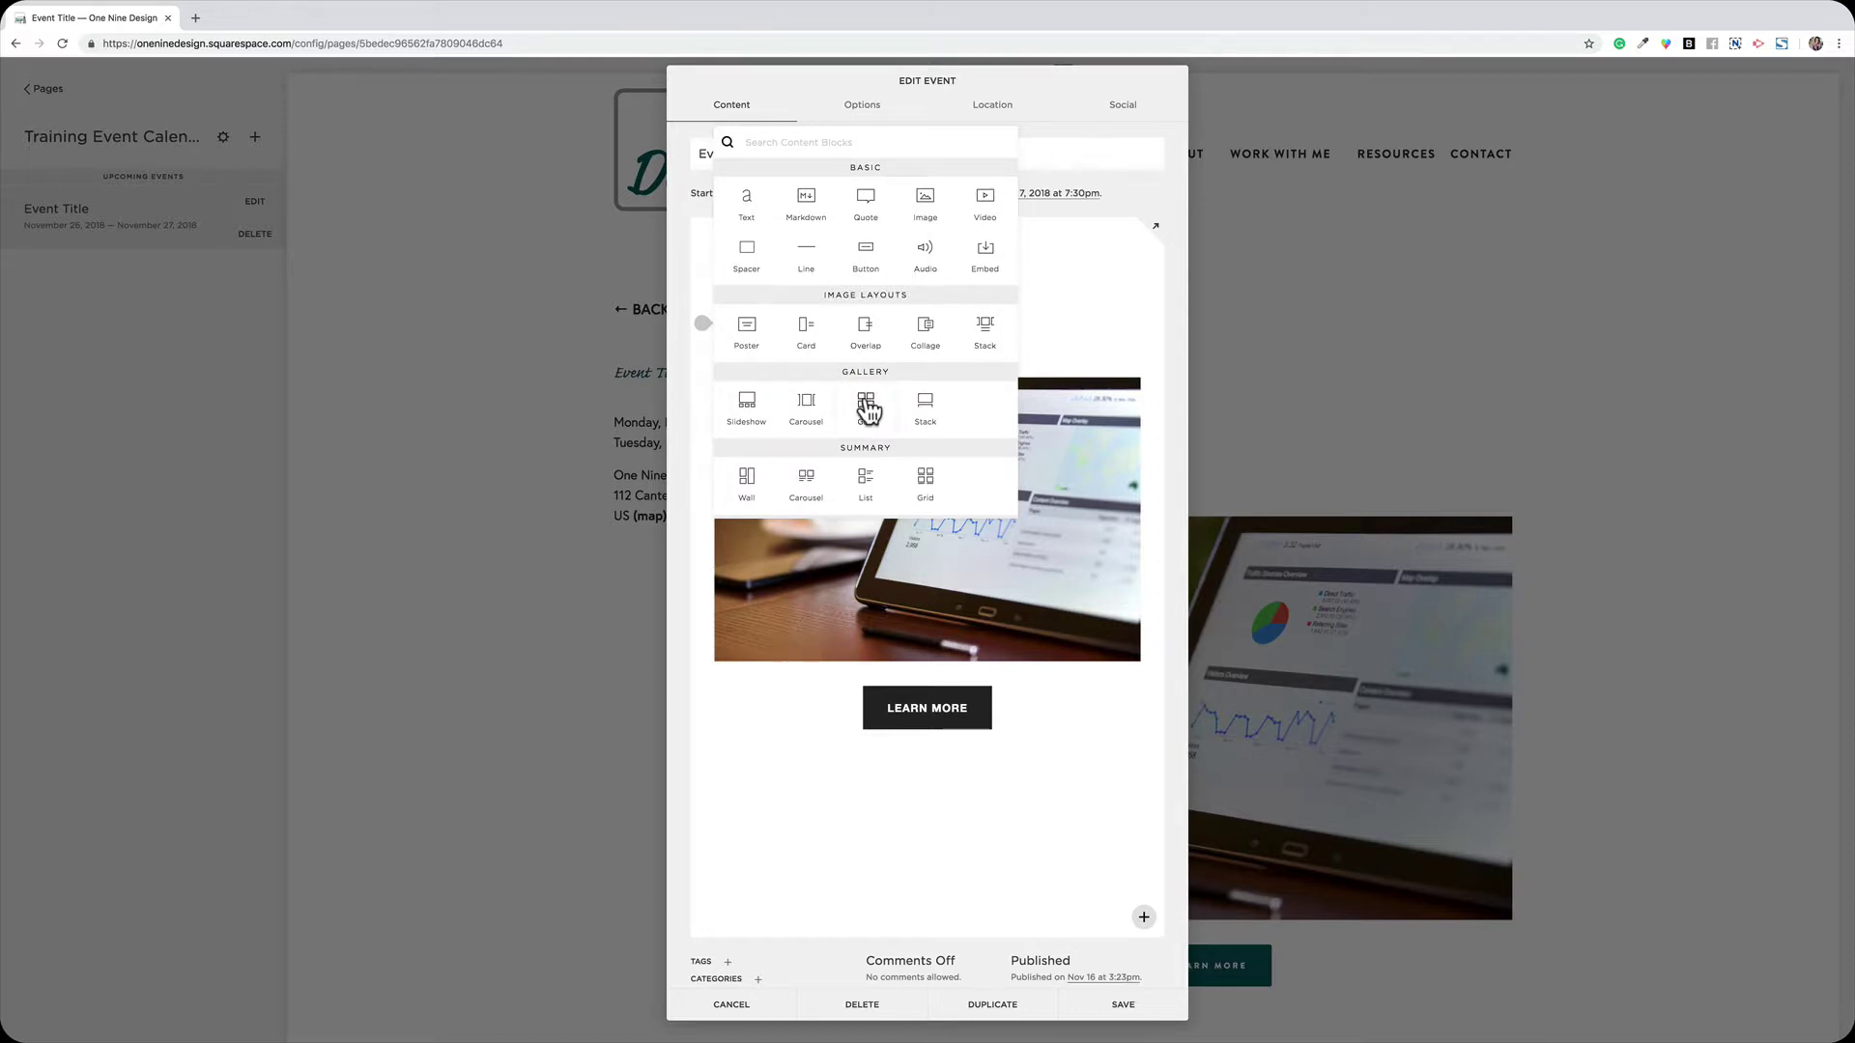
scroll(866, 404, "down", 5)
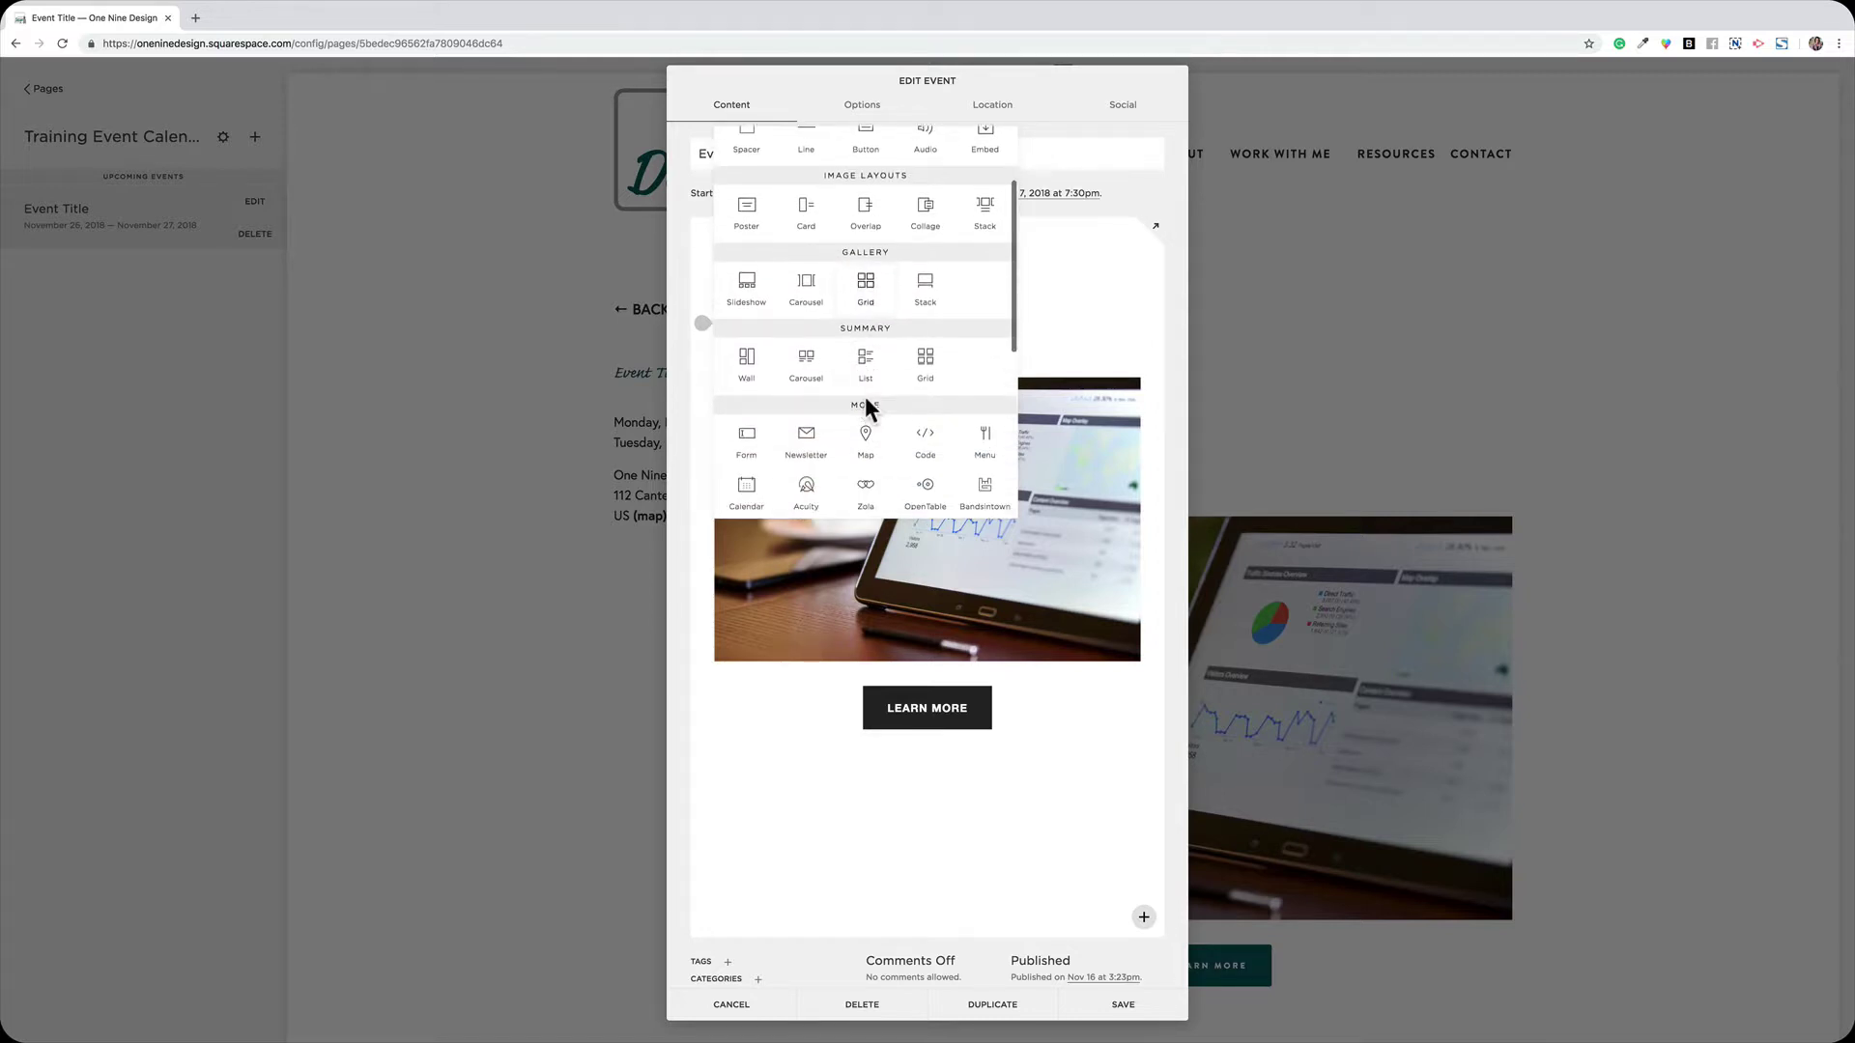
left_click(1060, 289)
left_click(708, 326)
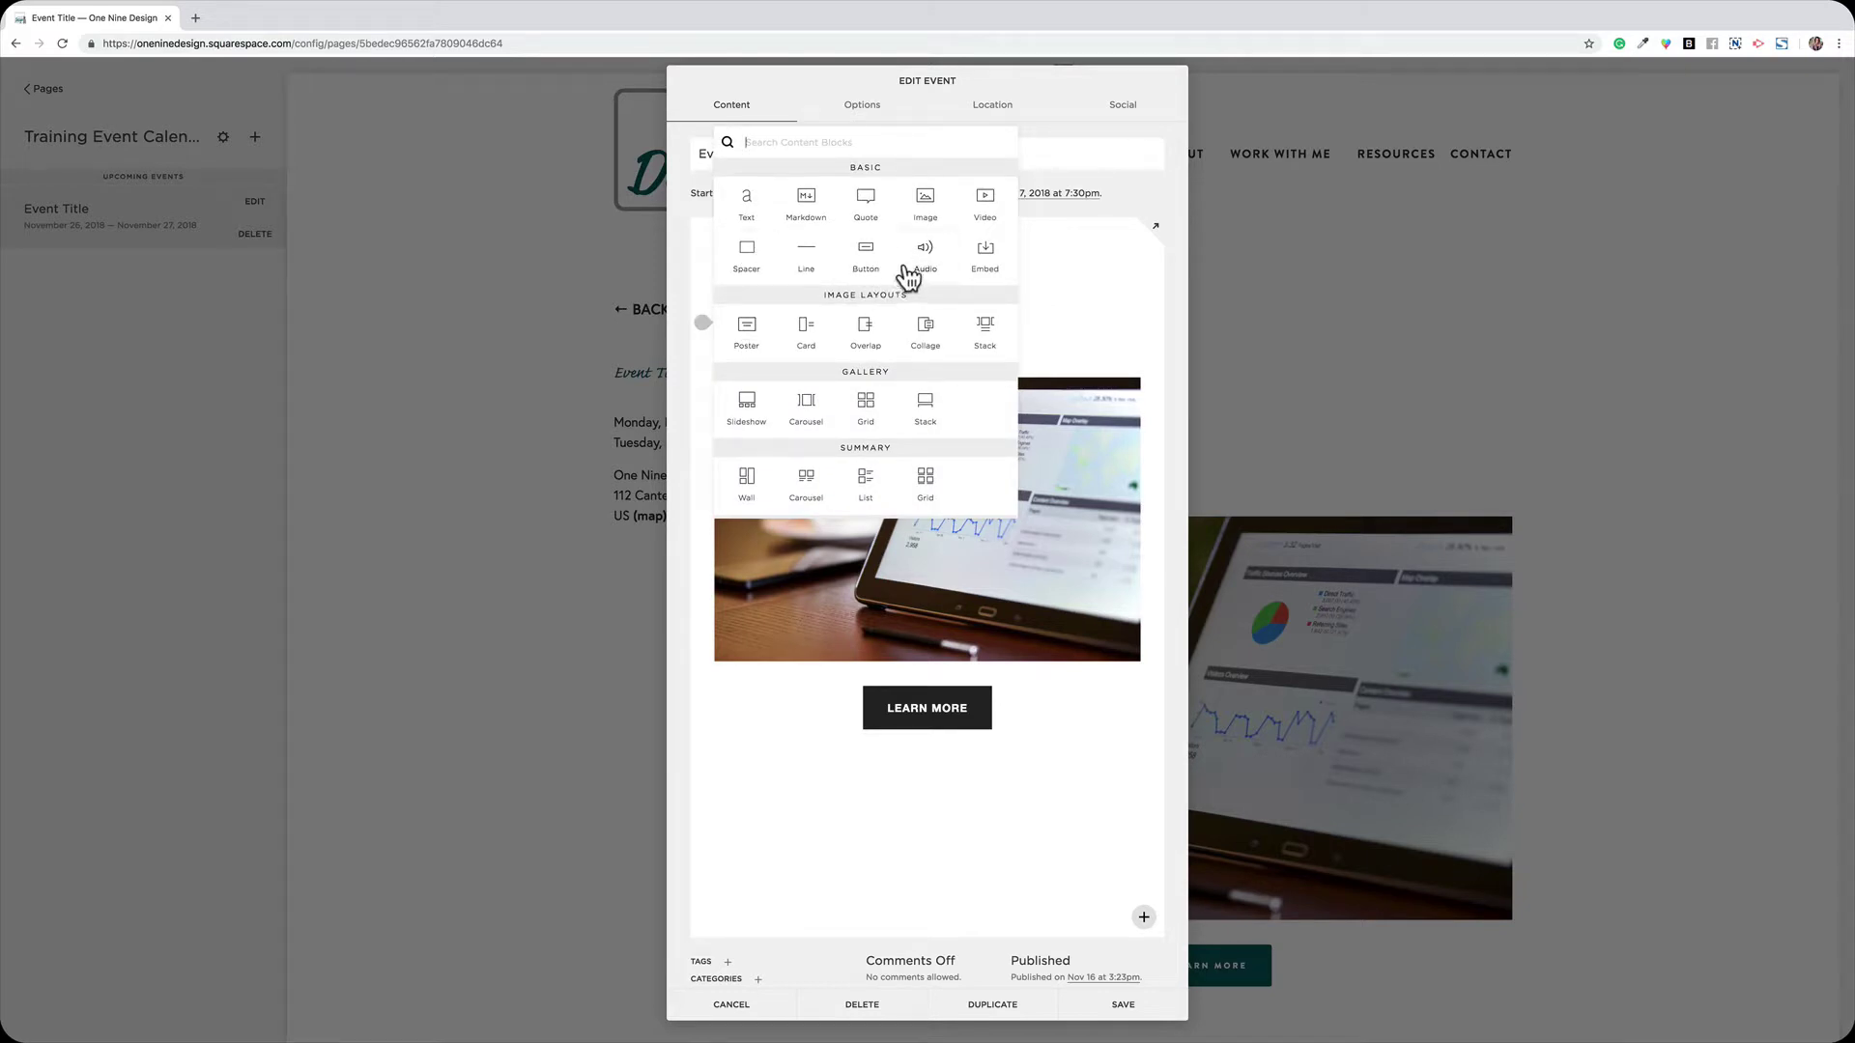
left_click(1085, 303)
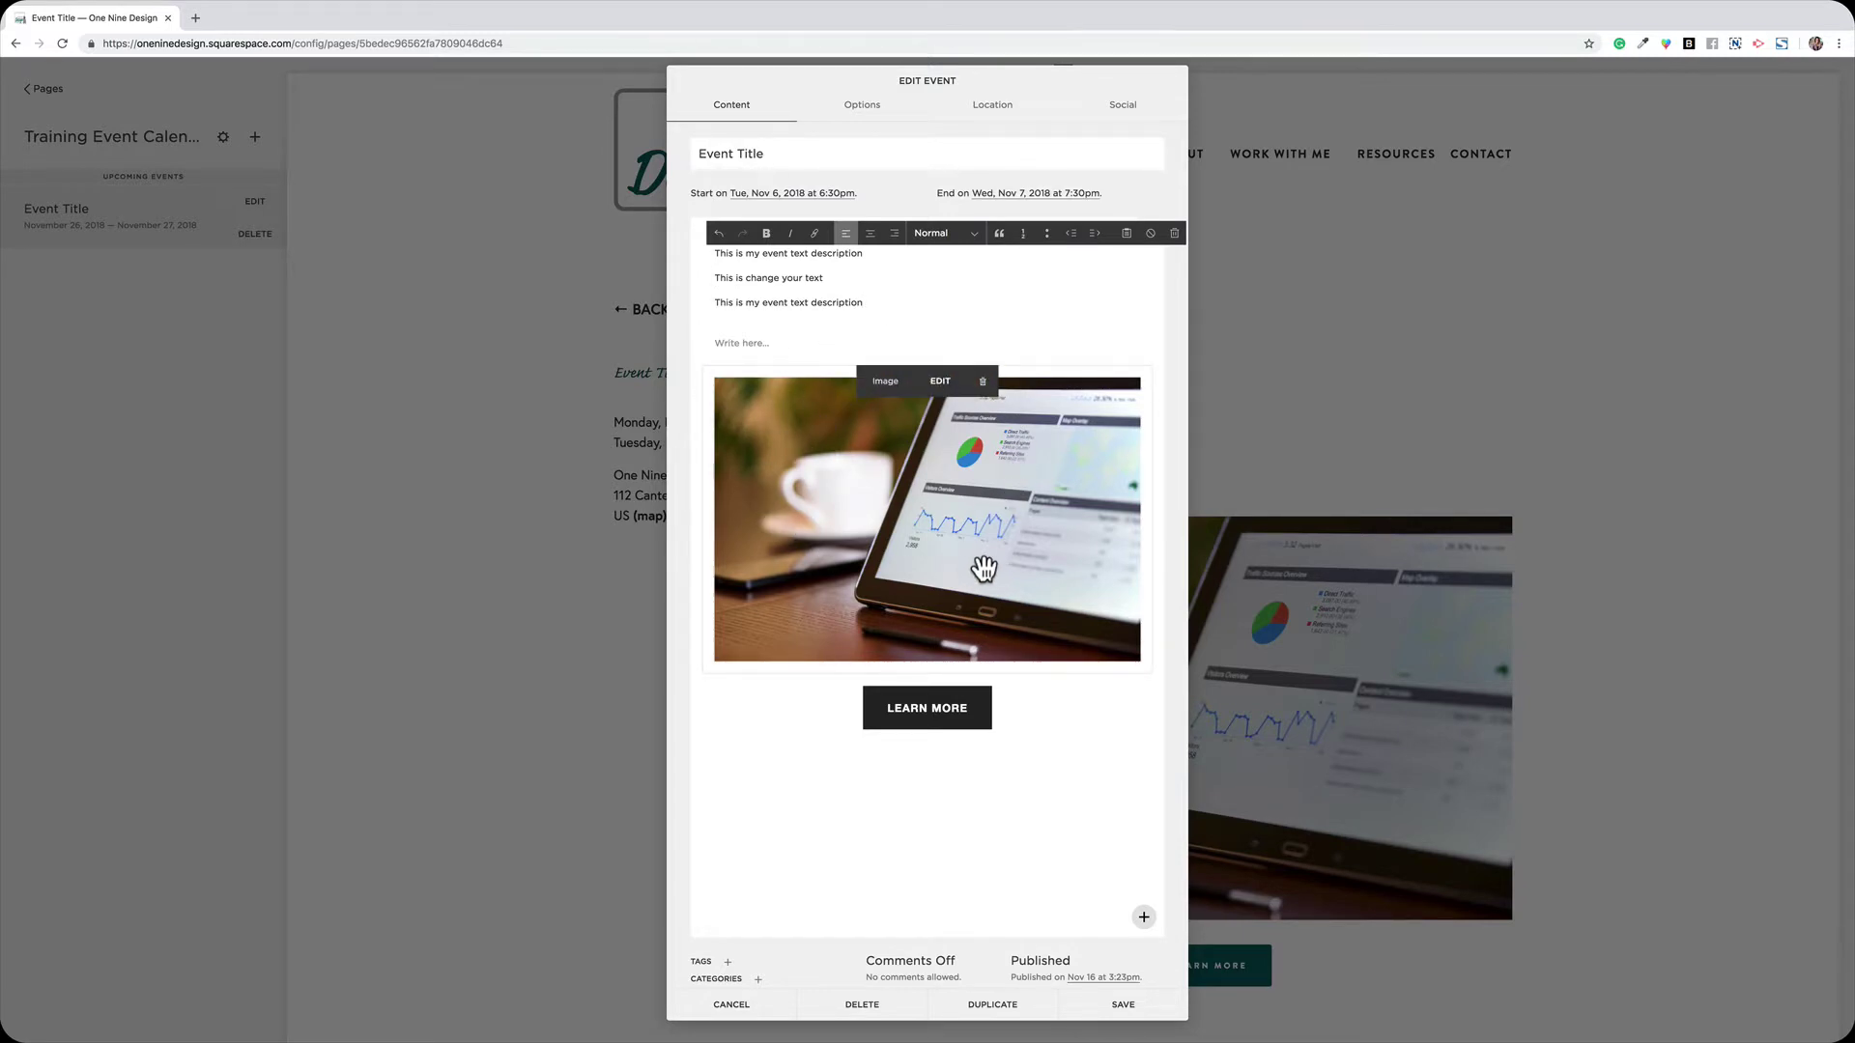
mouse_move(990, 704)
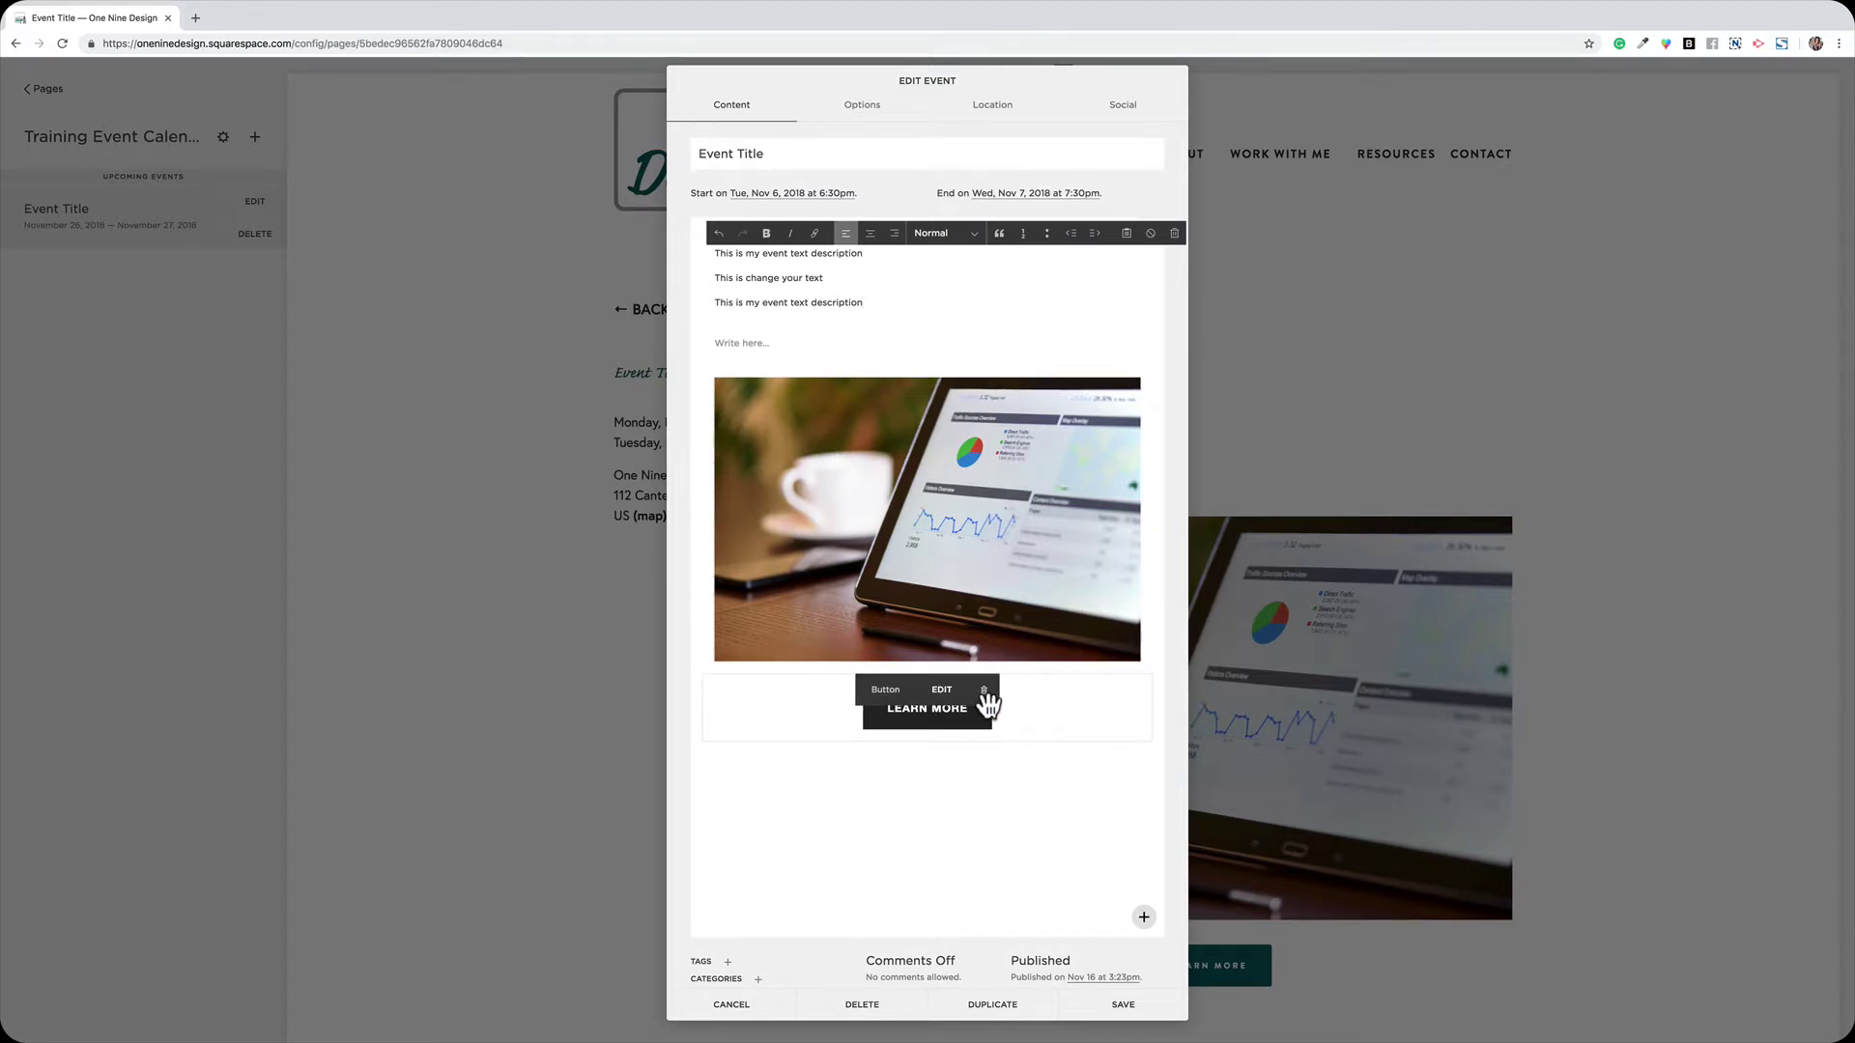
- Check the event's Options and One Nine Design location settings, then return to its content
left_click(862, 109)
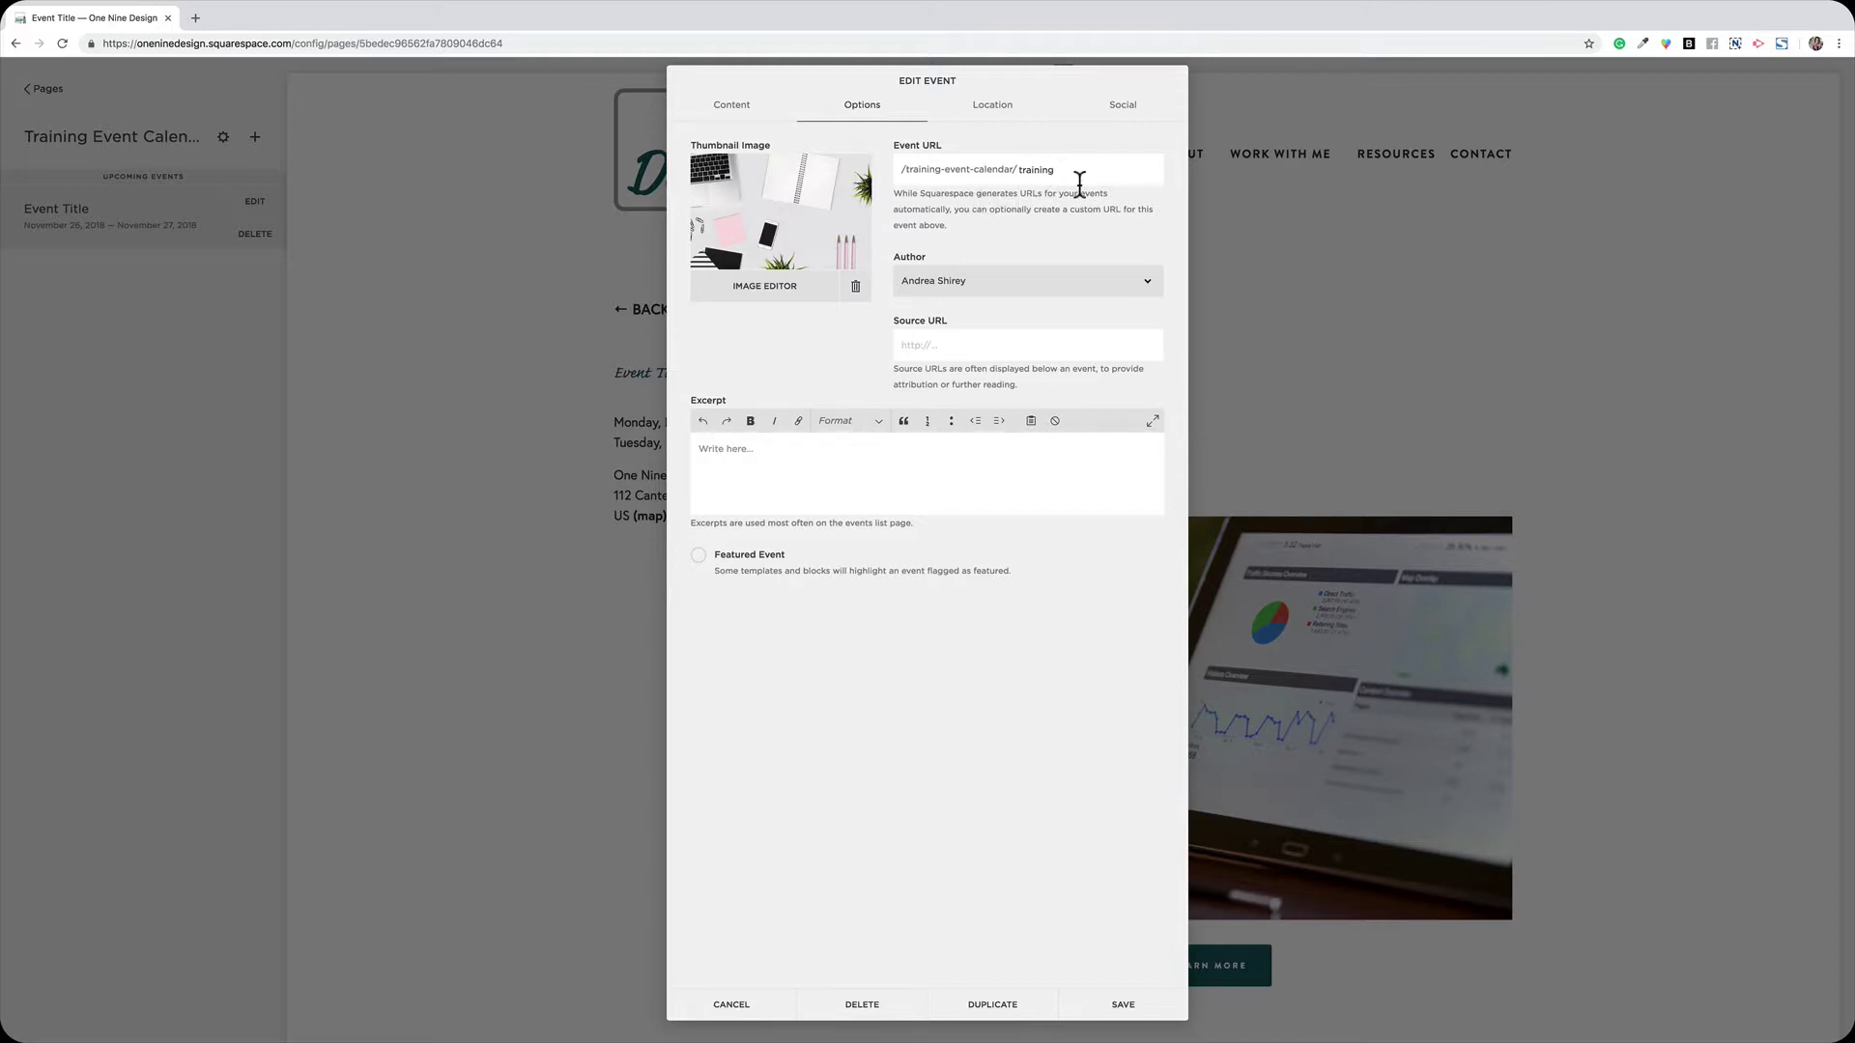
left_click(904, 440)
left_click(990, 108)
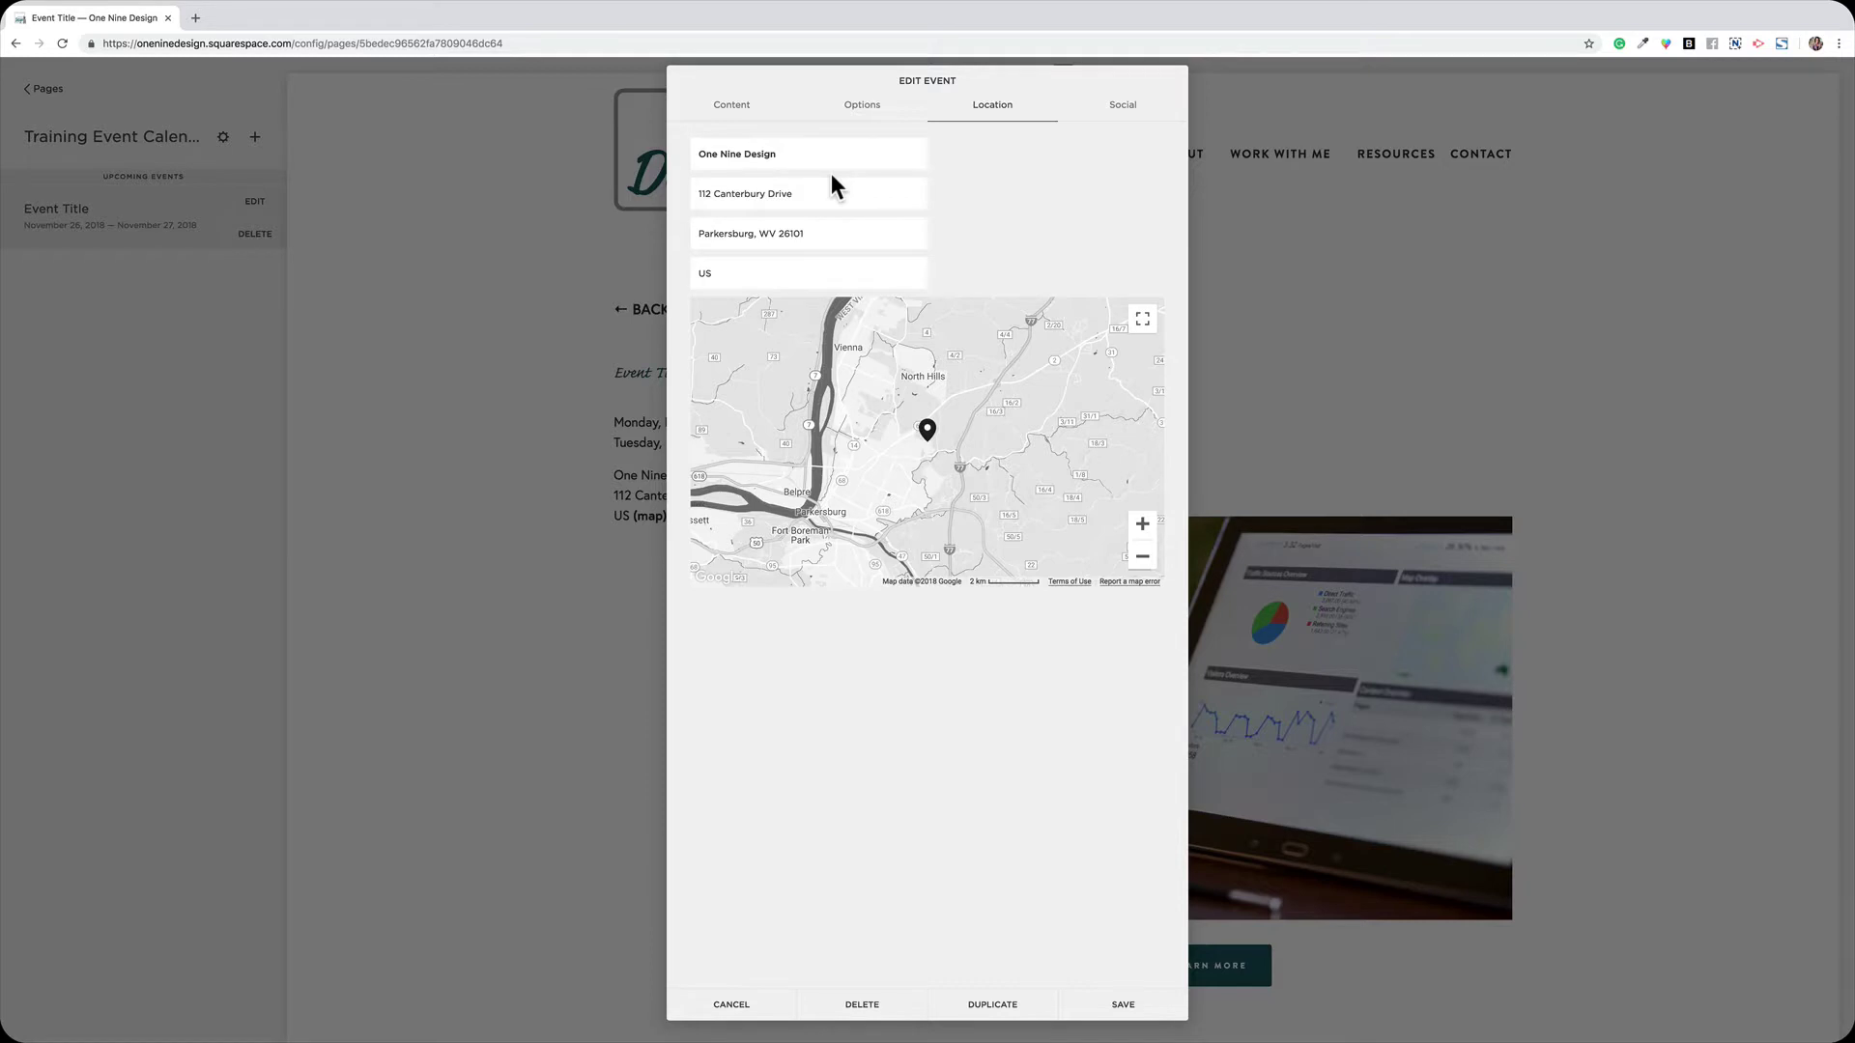
left_click(720, 109)
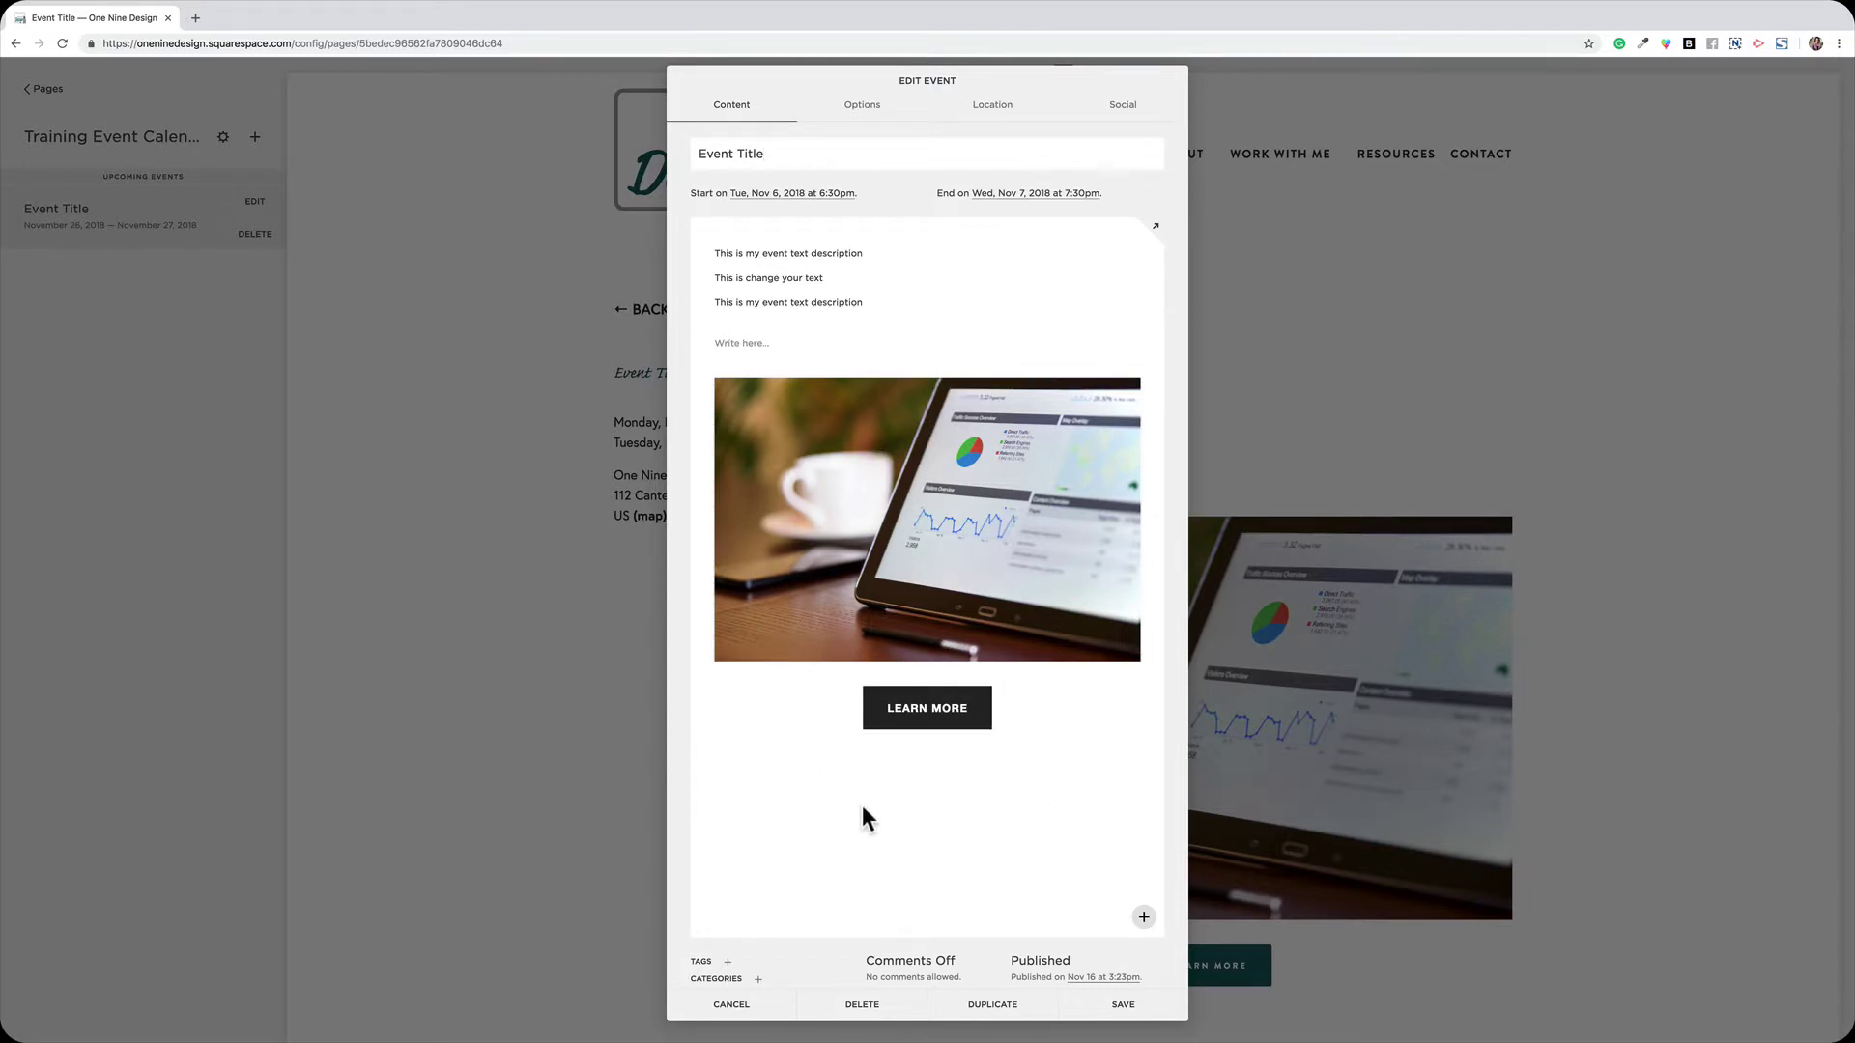
- Keep comments off and status Published, and save the event dated November 6–7, 2018
left_click(942, 966)
left_click(946, 965)
left_click(1053, 966)
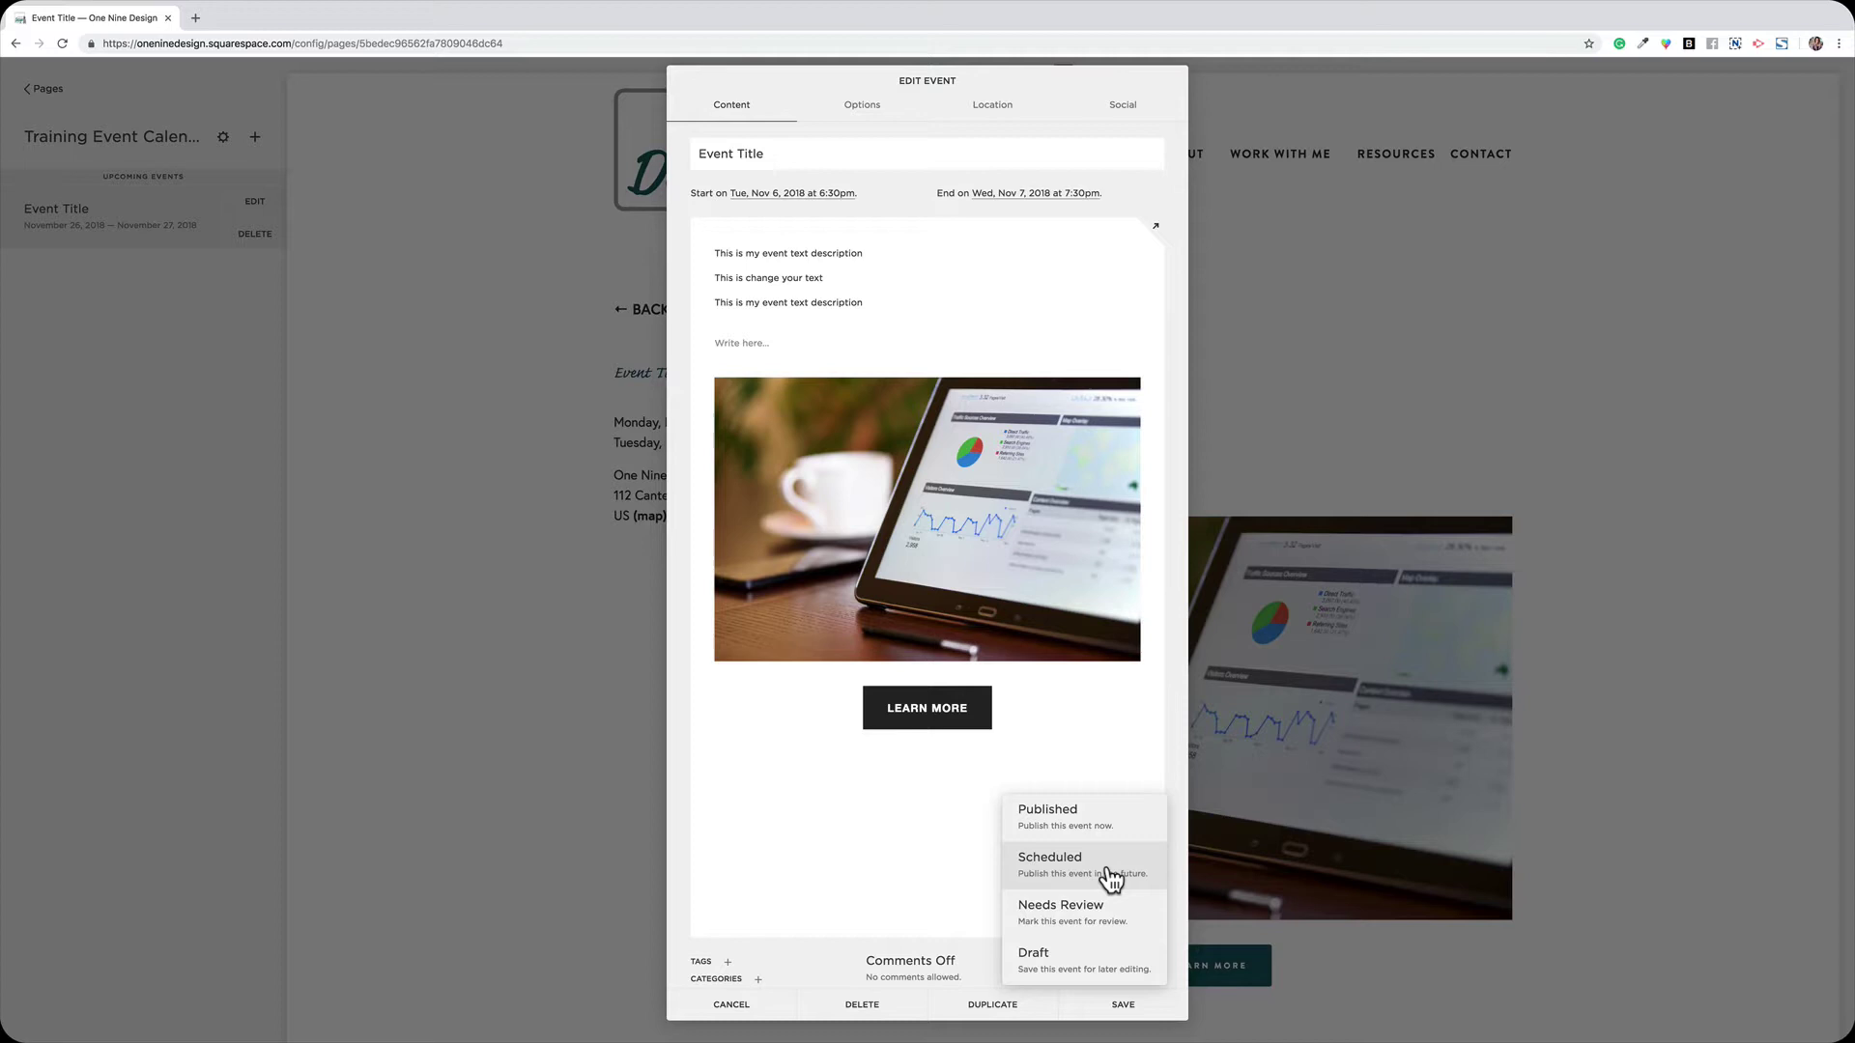
left_click(949, 838)
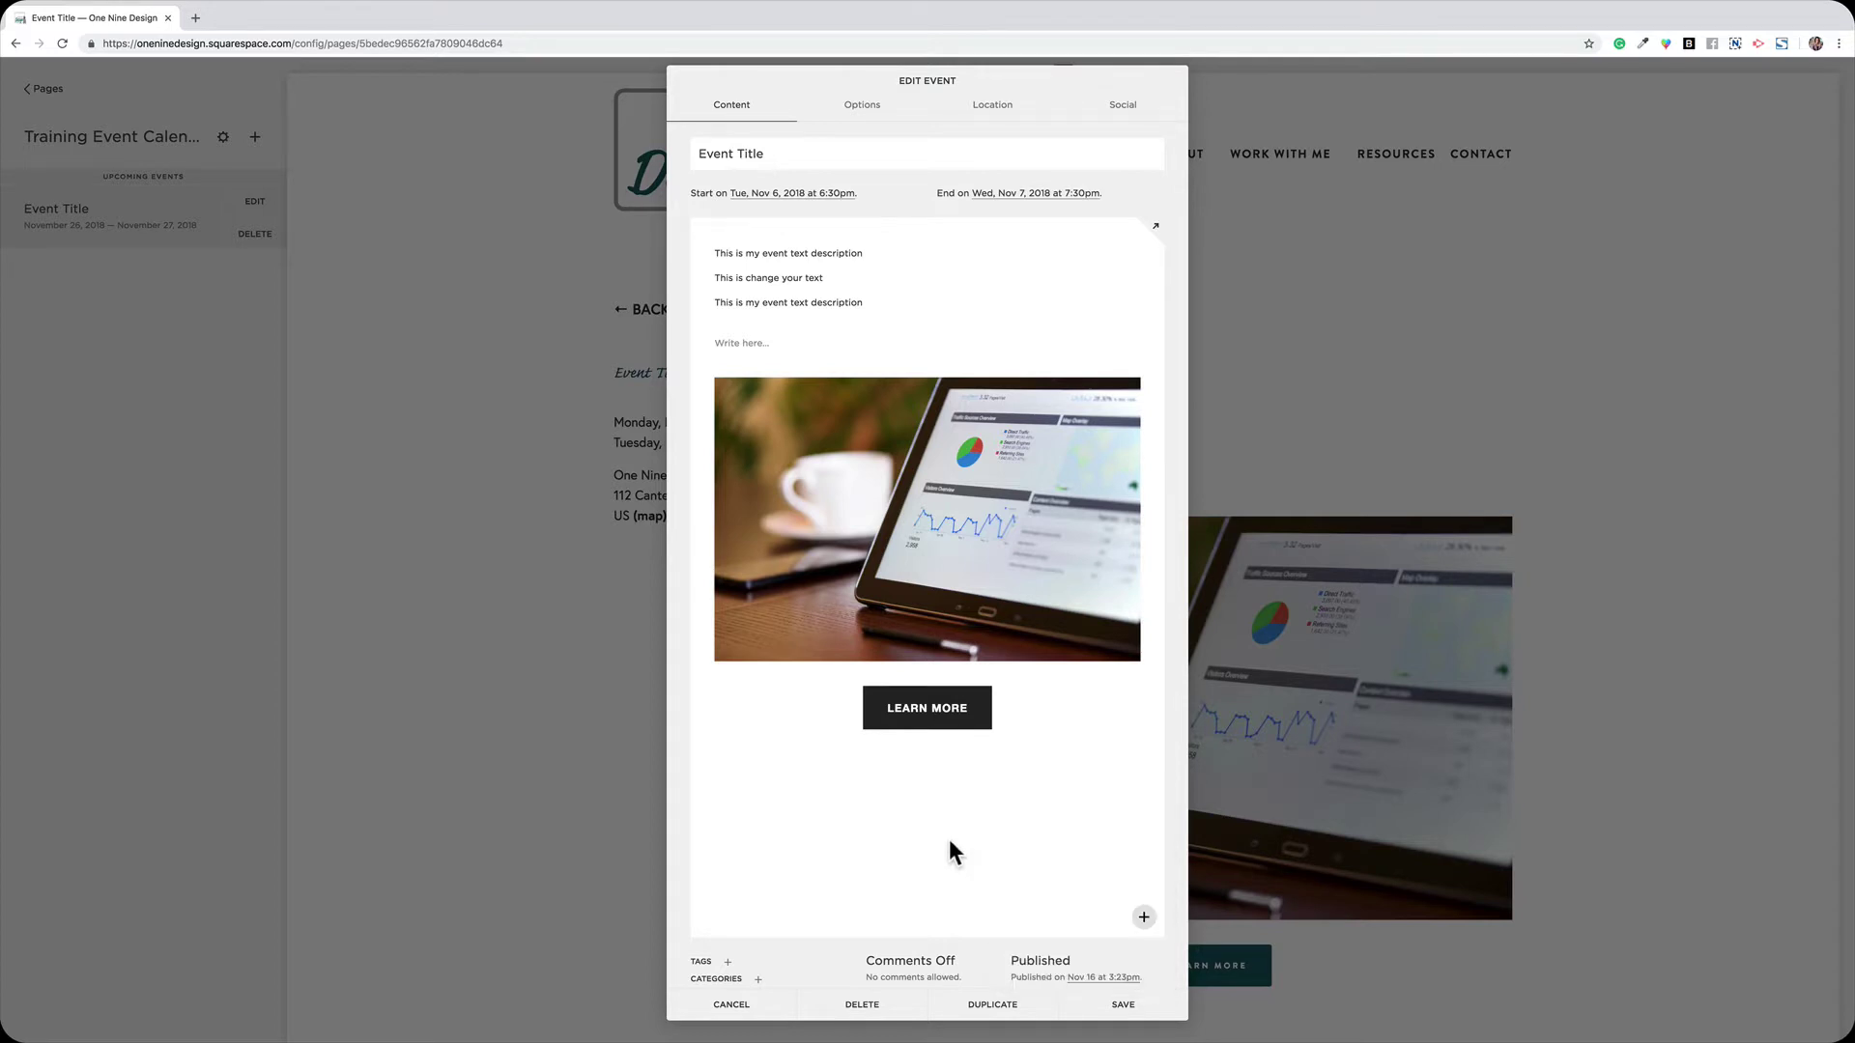
left_click(1116, 1005)
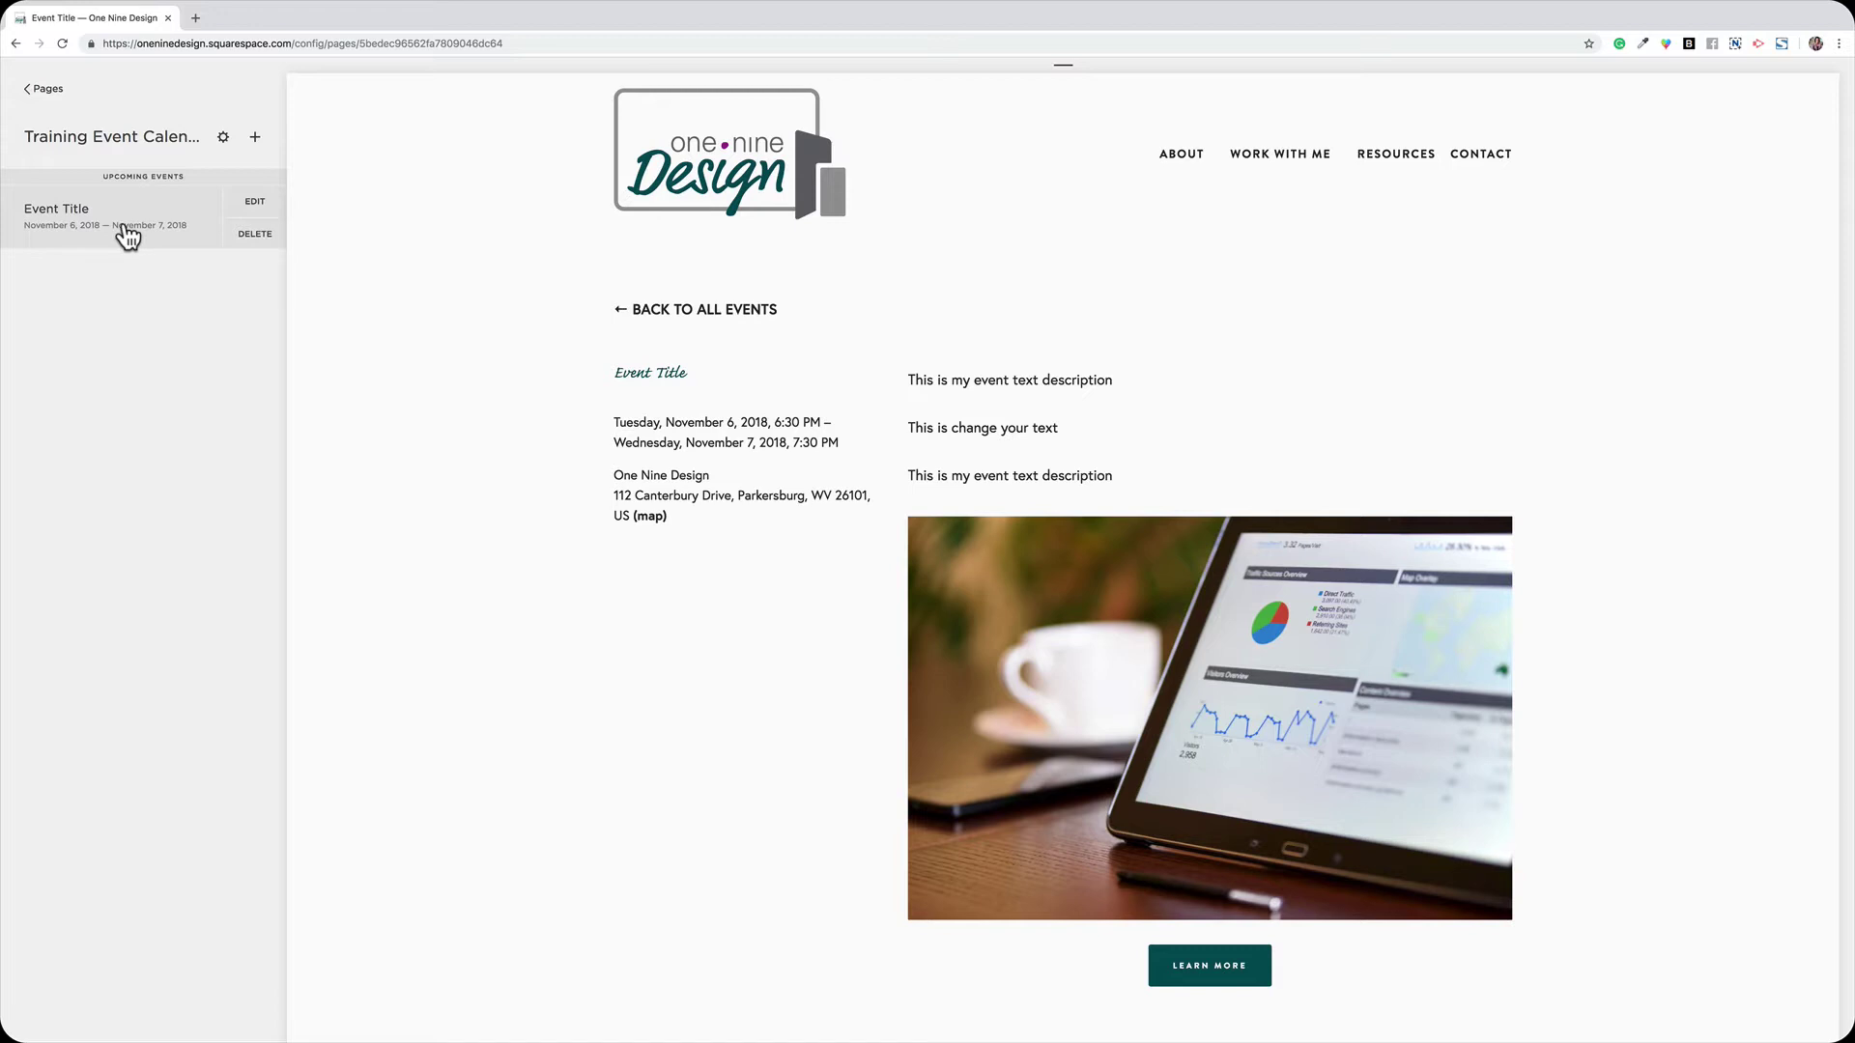
- Duplicate the Event Title event into a draft named "Copy of Event Title", saving pending changes
left_click(255, 138)
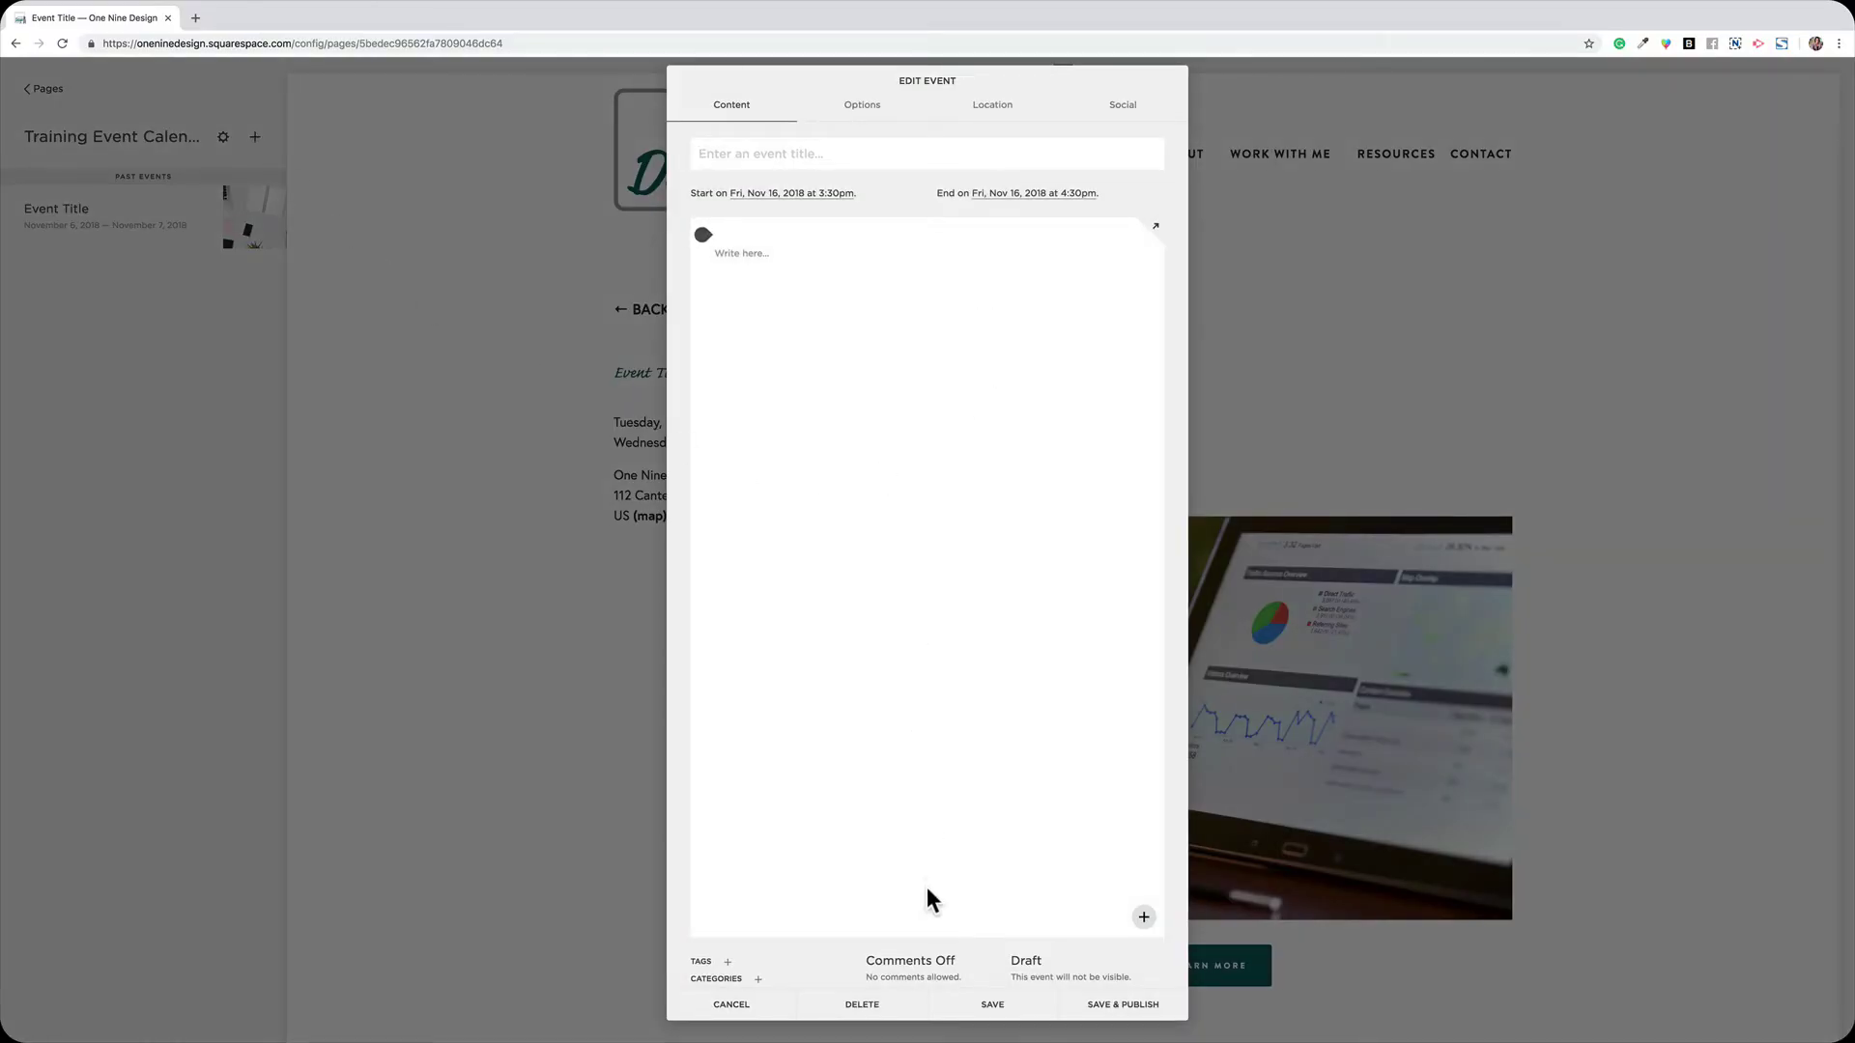
left_click(723, 1005)
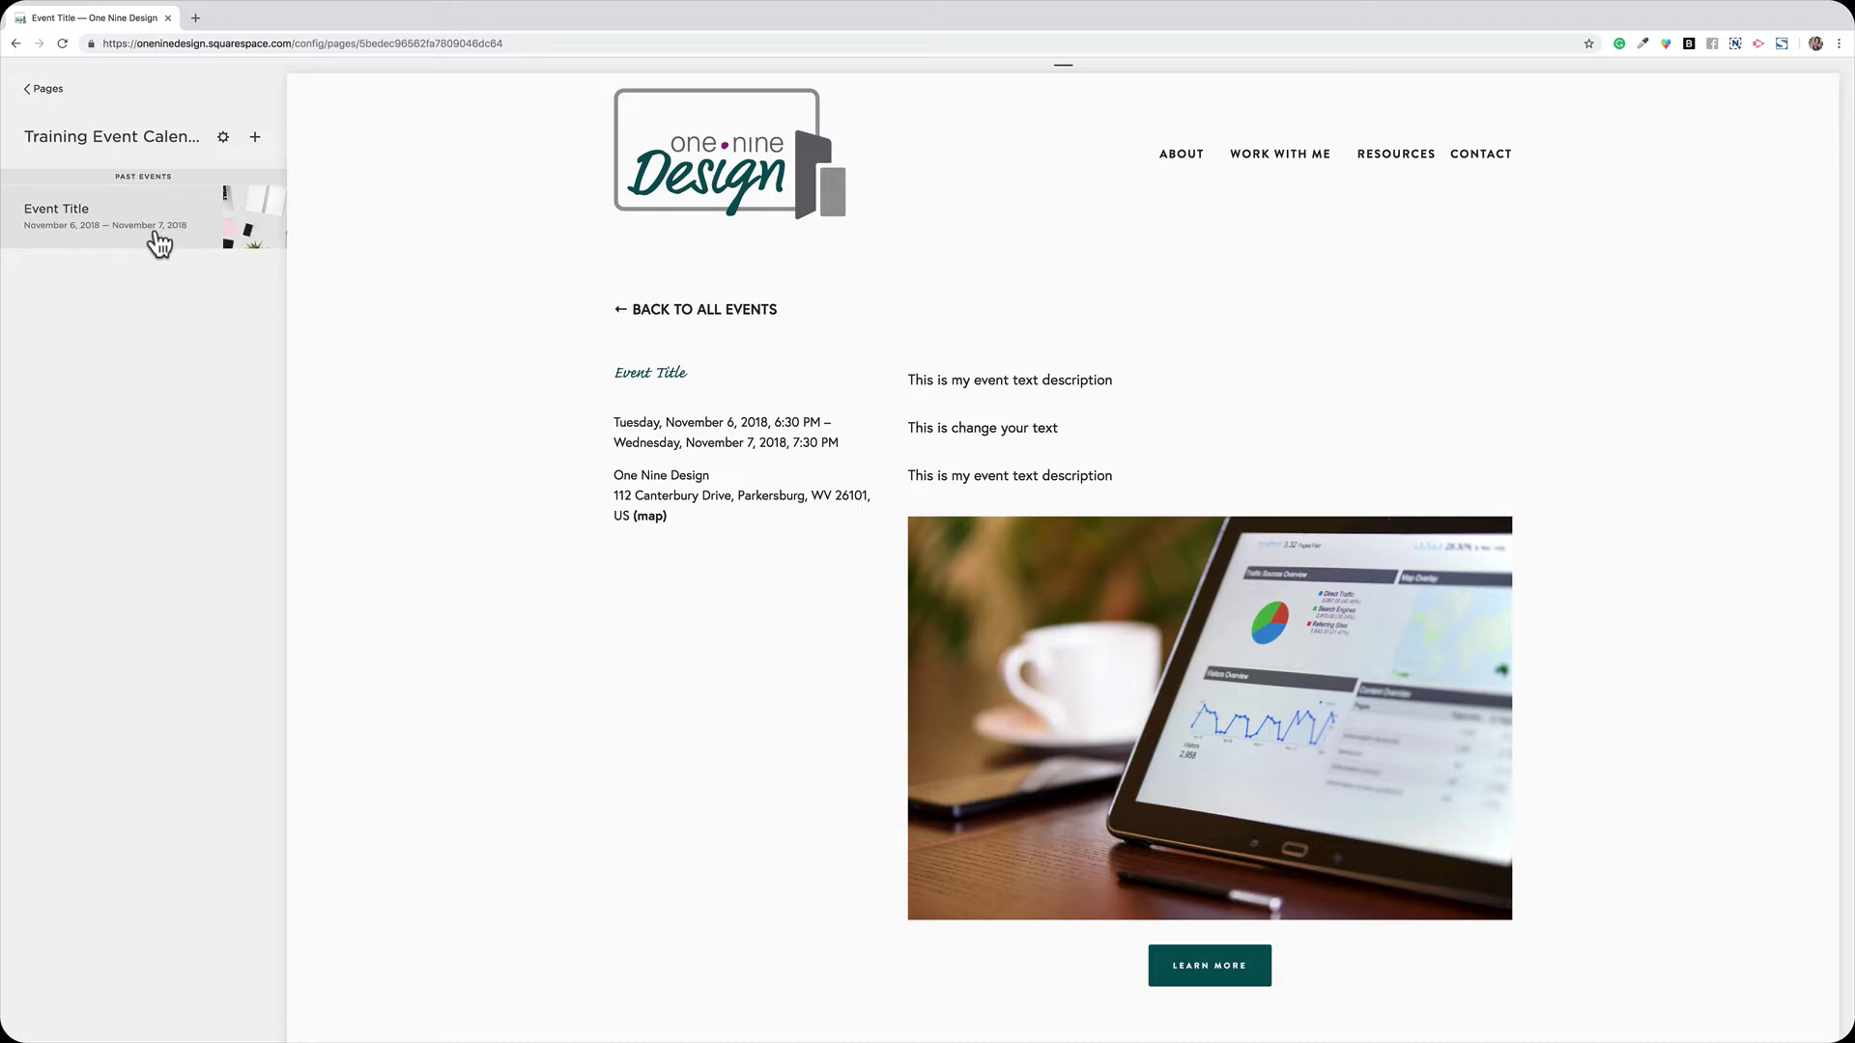
mouse_move(119, 221)
left_click(248, 205)
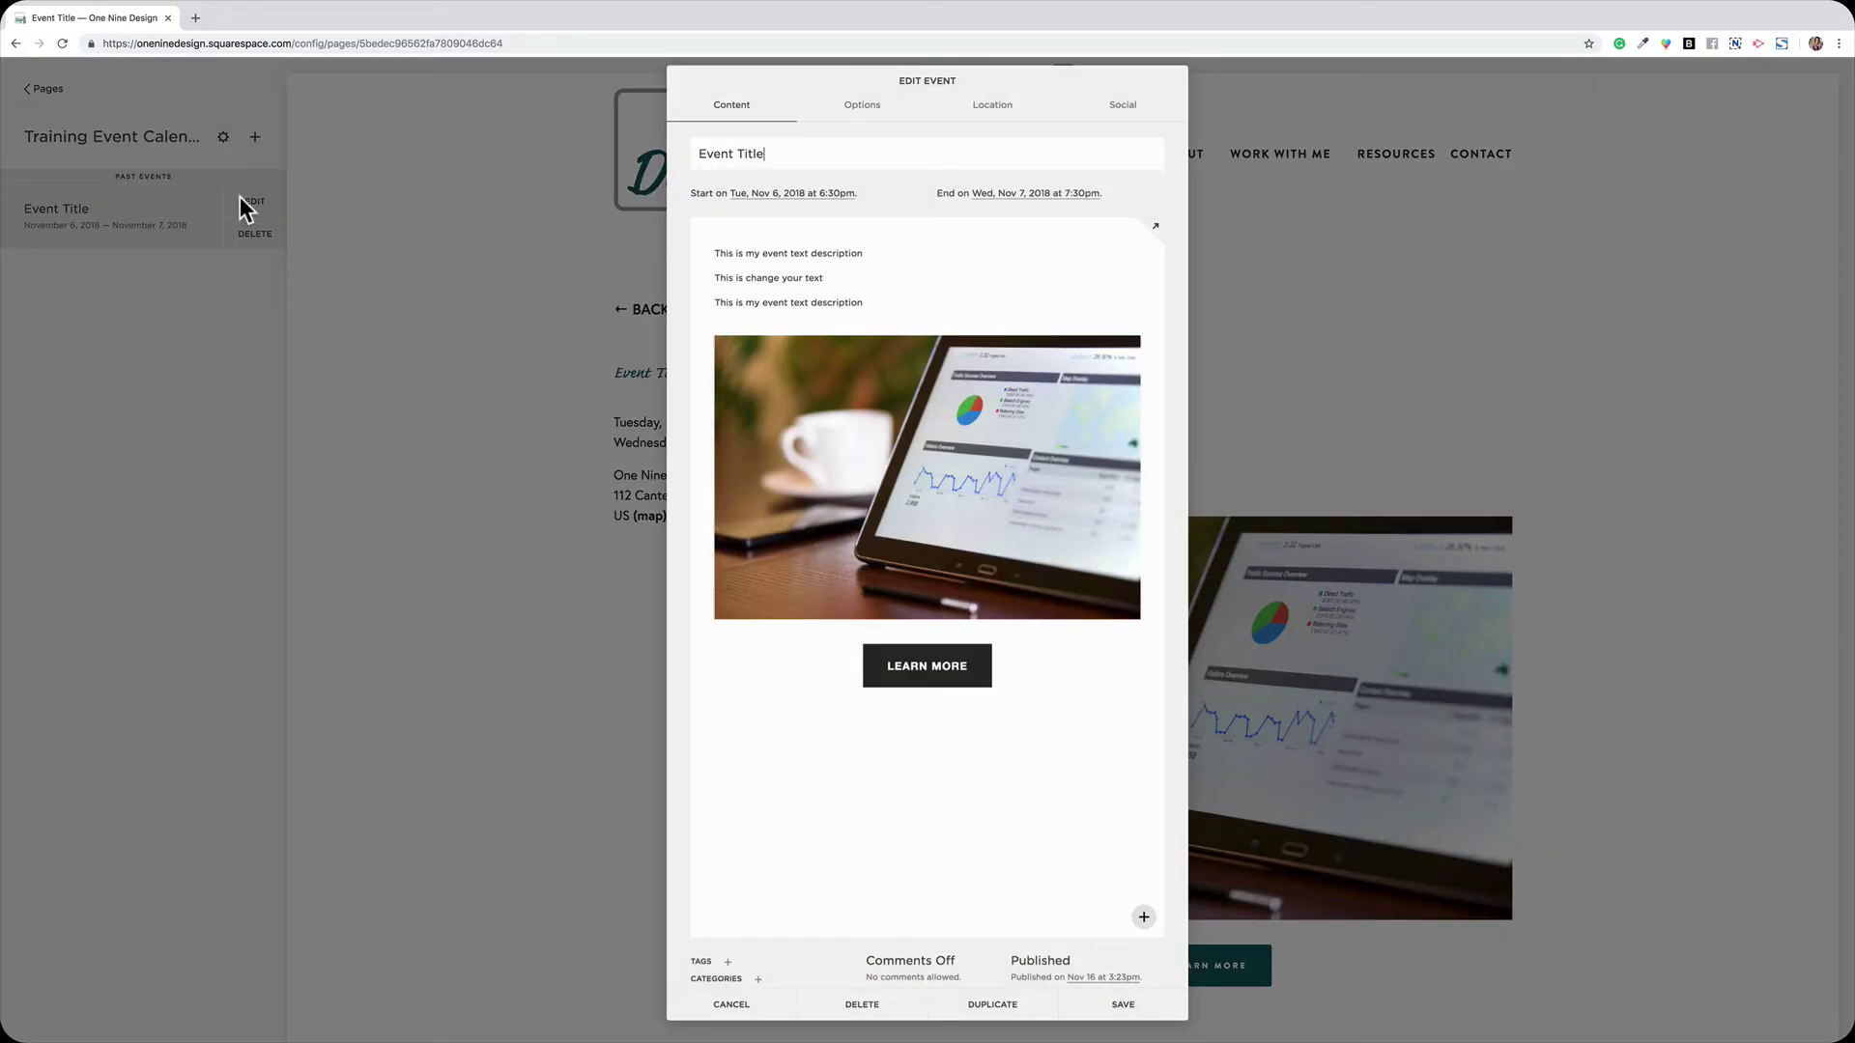
left_click(995, 1008)
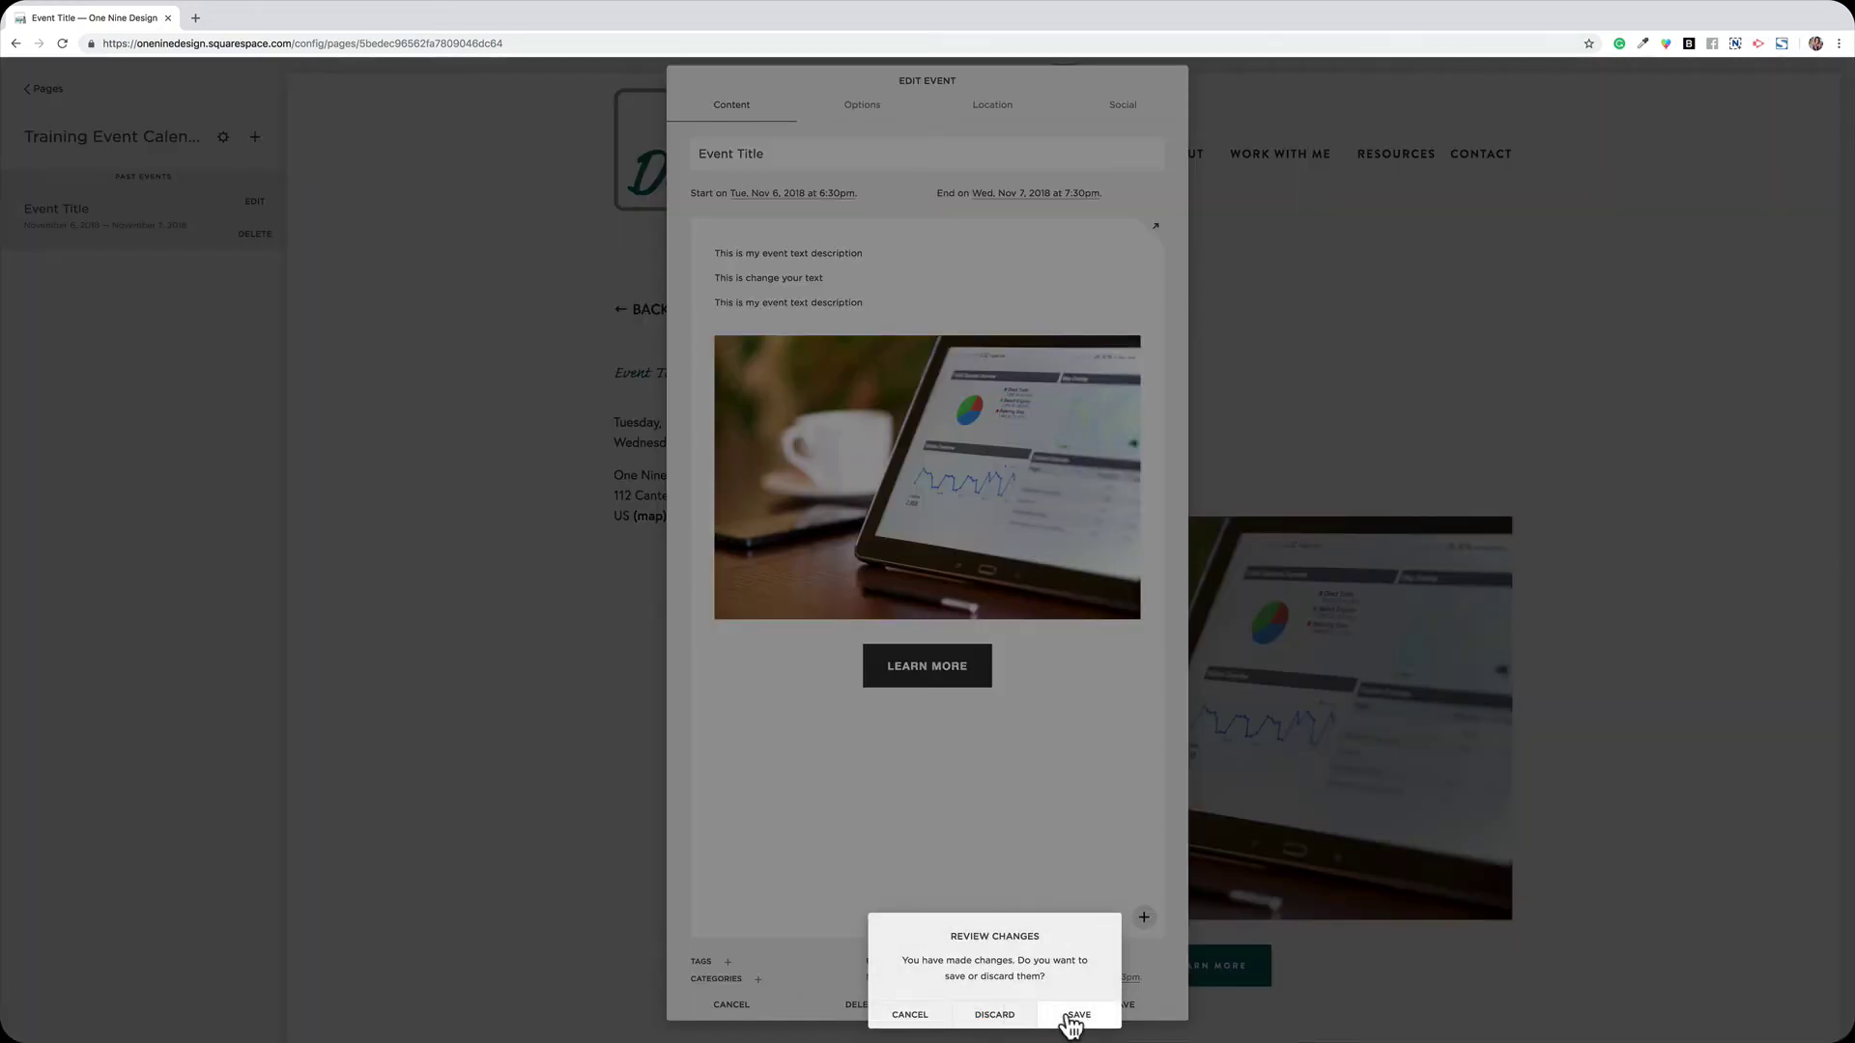
left_click(942, 1014)
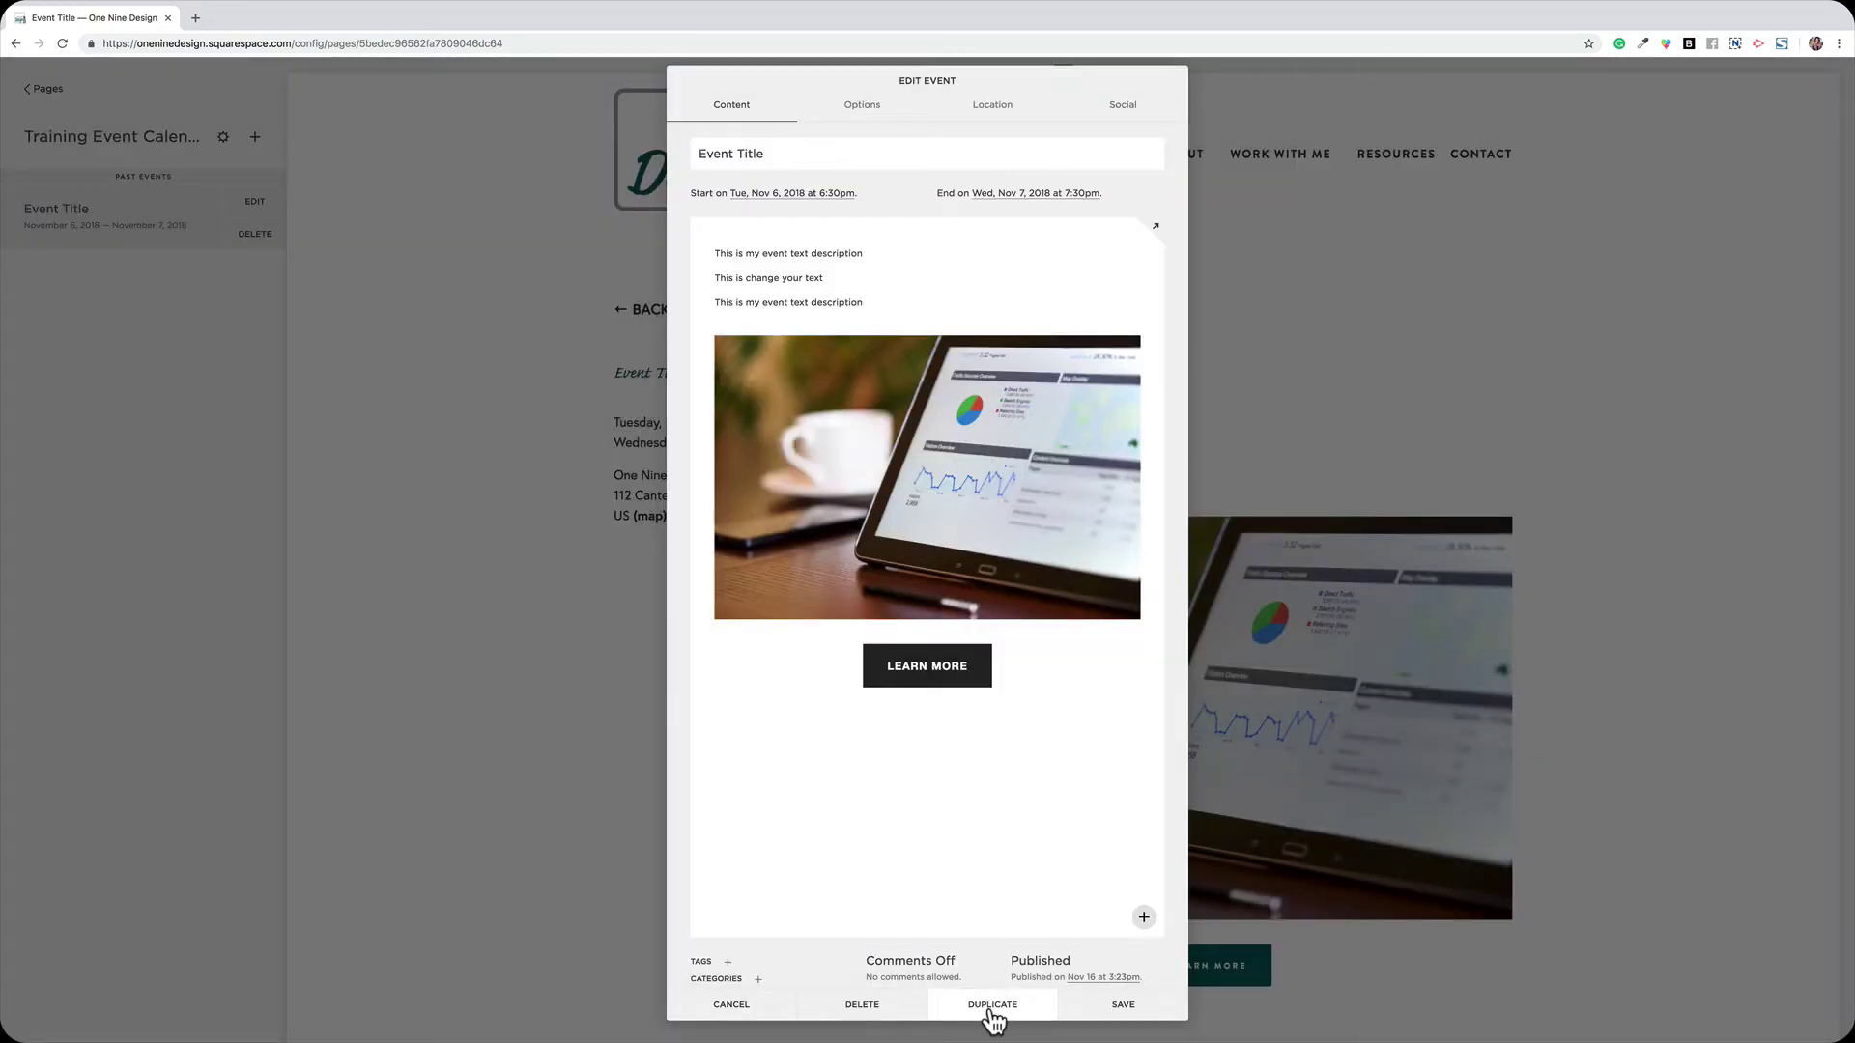
left_click(993, 1012)
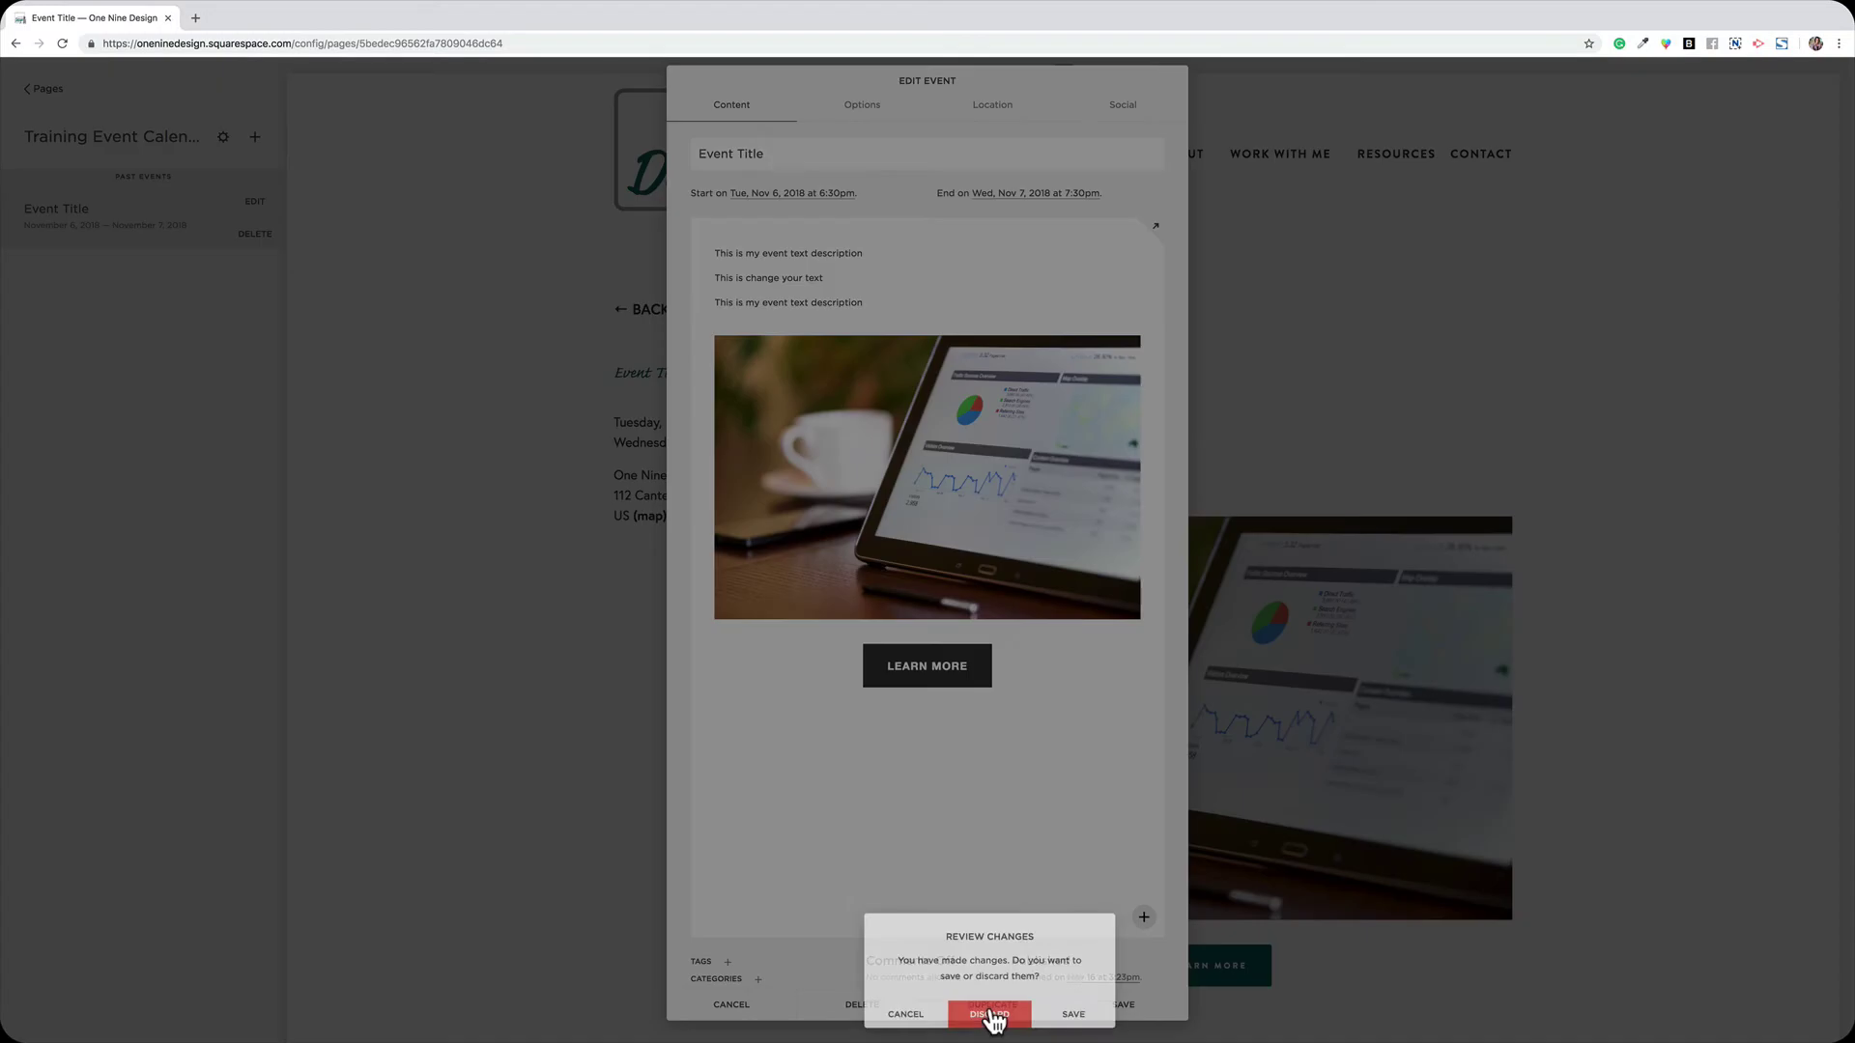
left_click(1071, 1013)
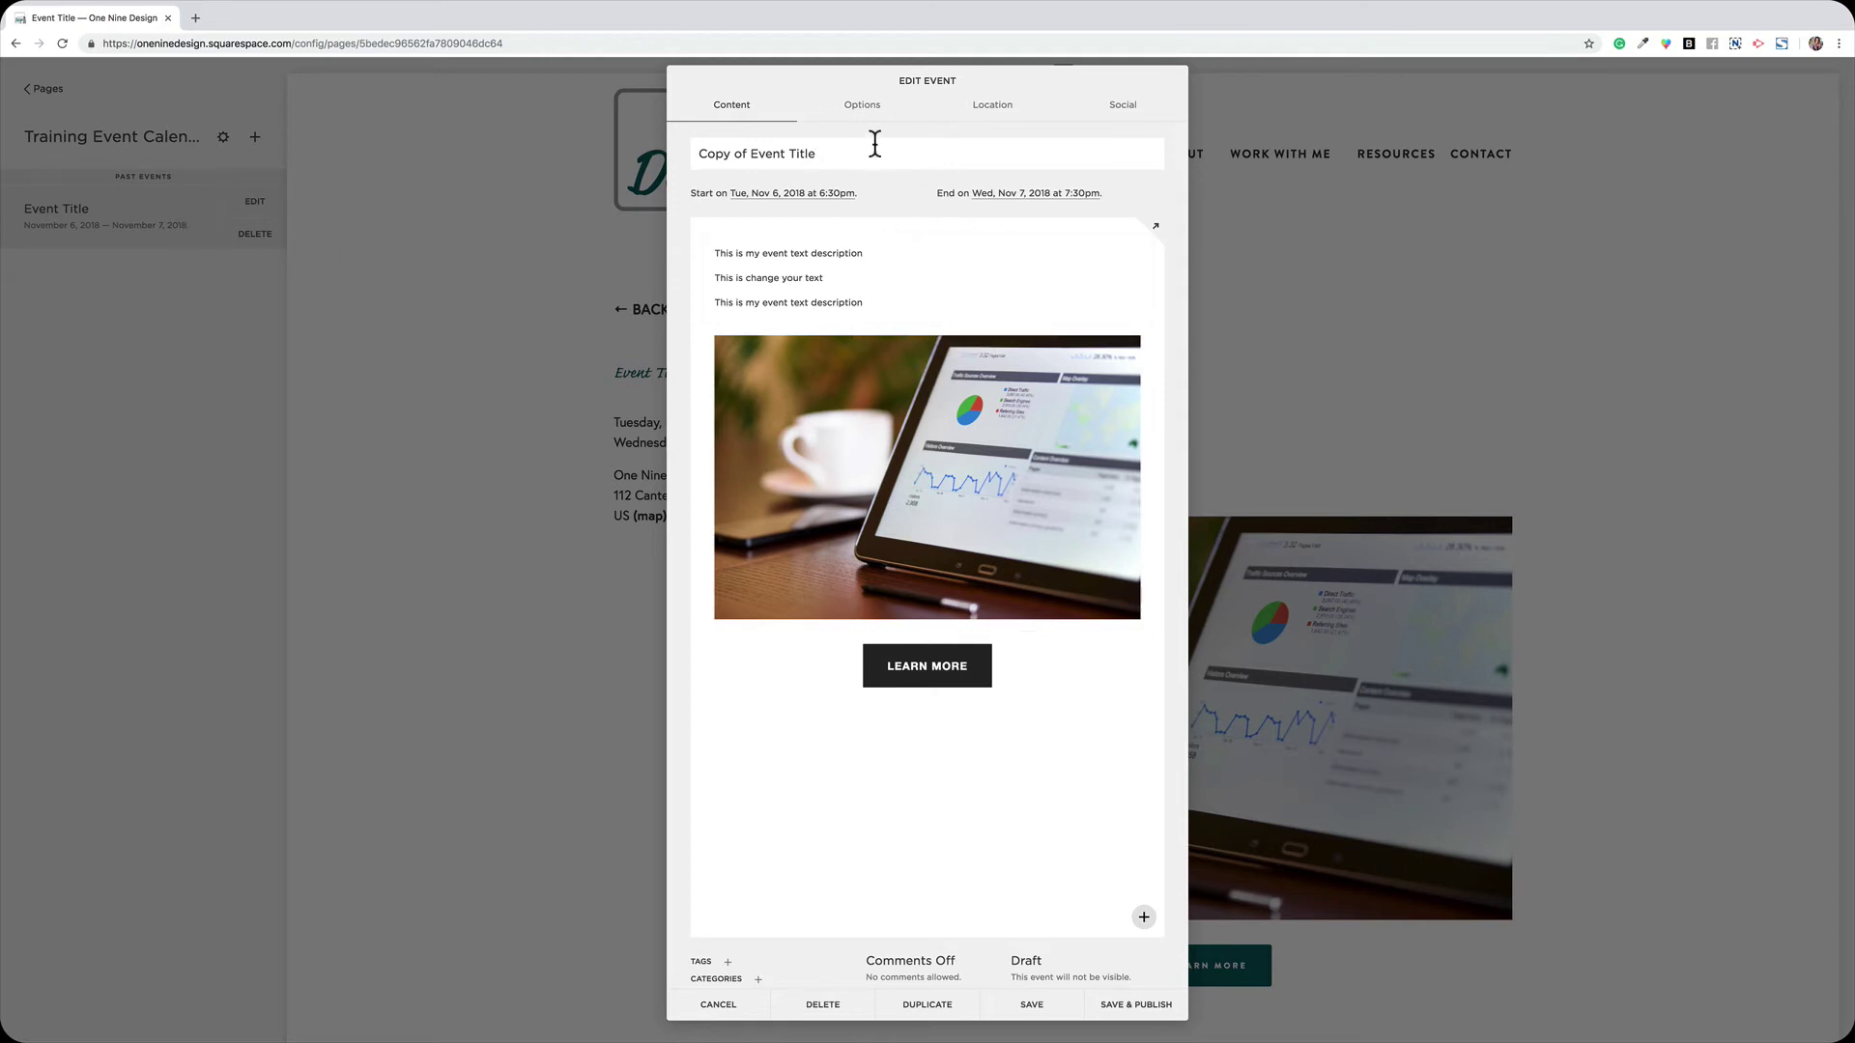
- Retitle the duplicate "New event title" and review its thumbnail and training-wfyt5 URL options
left_click_drag(839, 156, 698, 155)
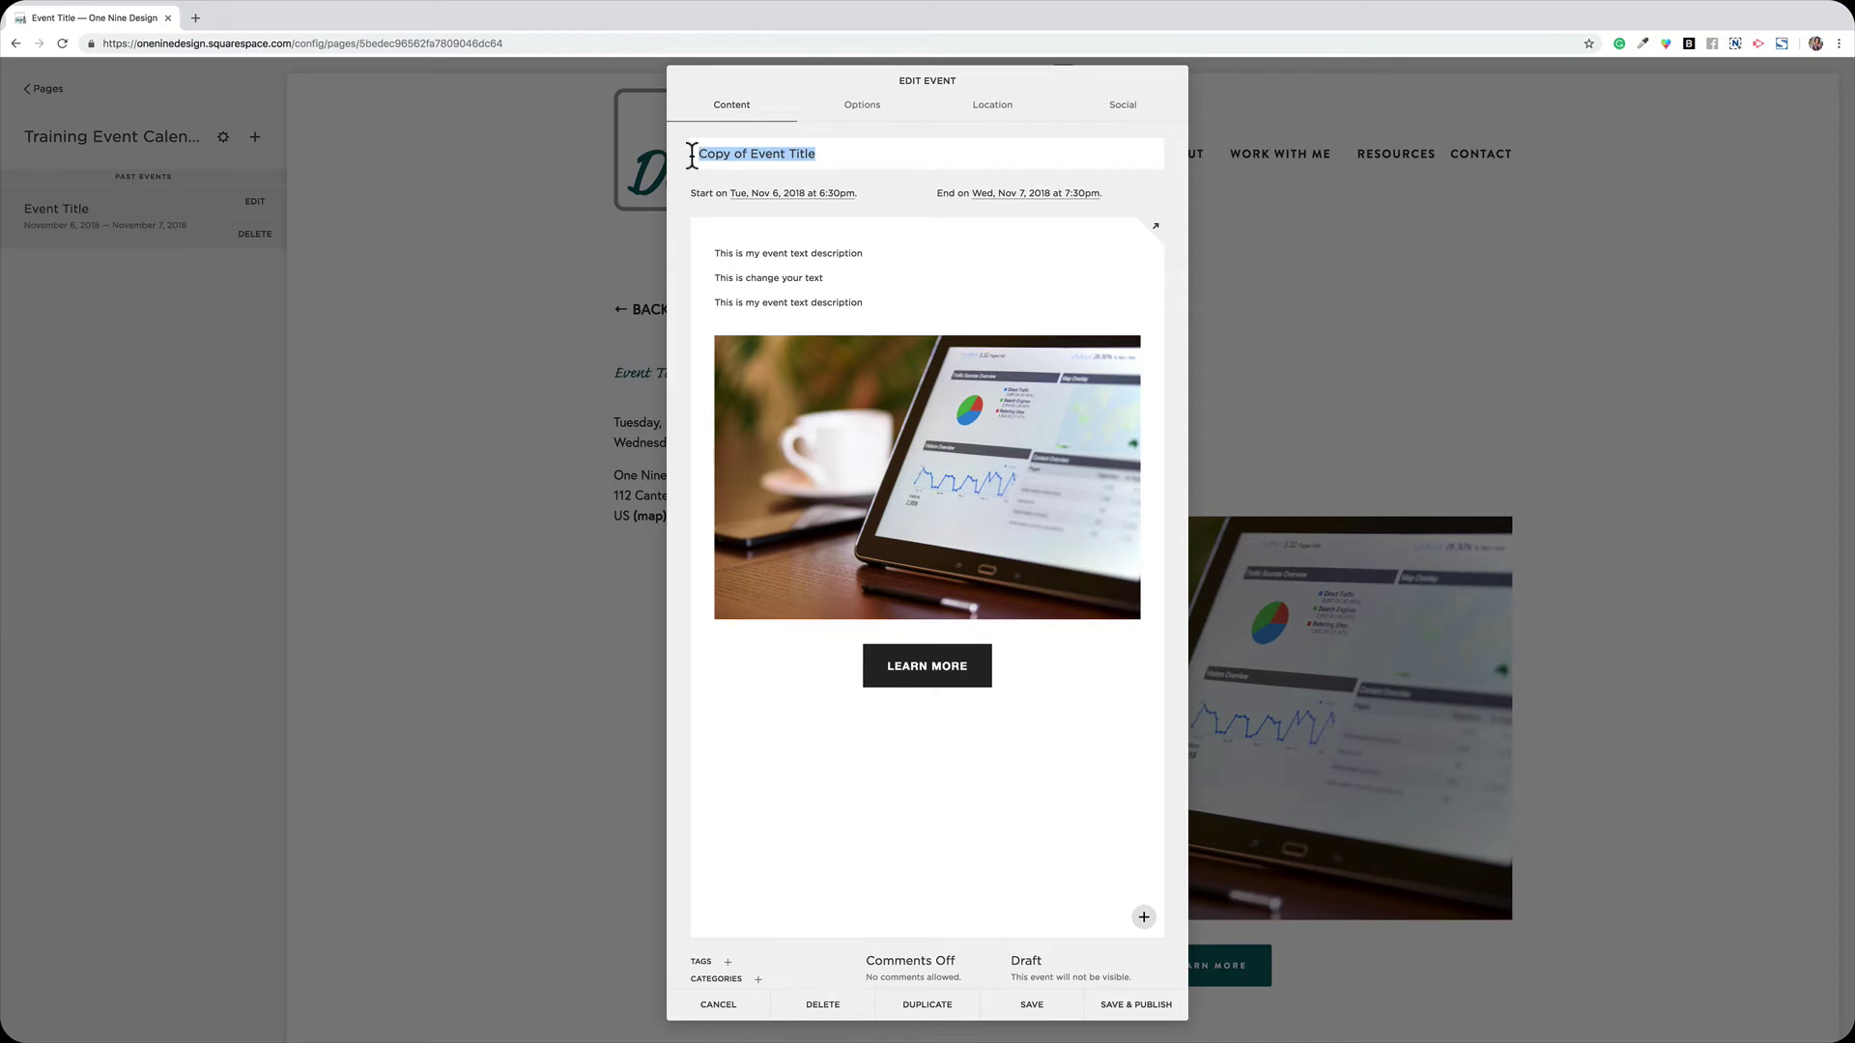
type("New event title")
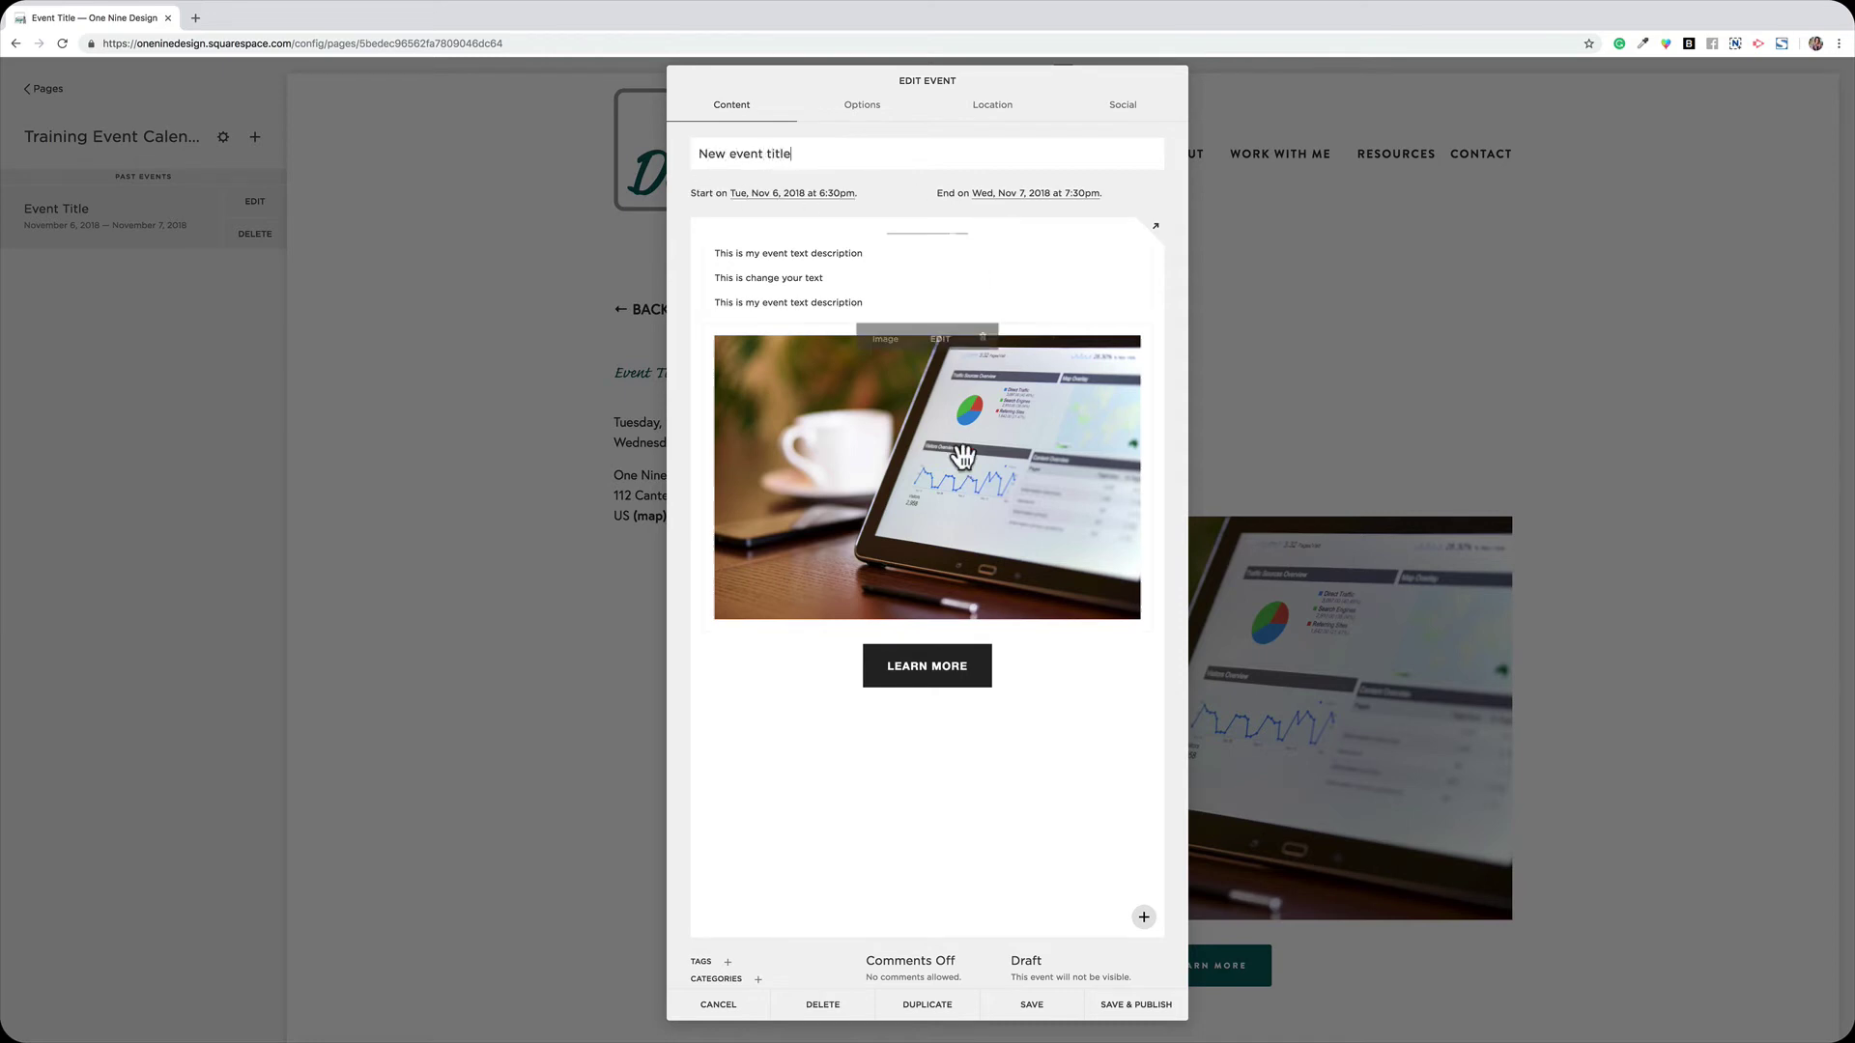
left_click(865, 108)
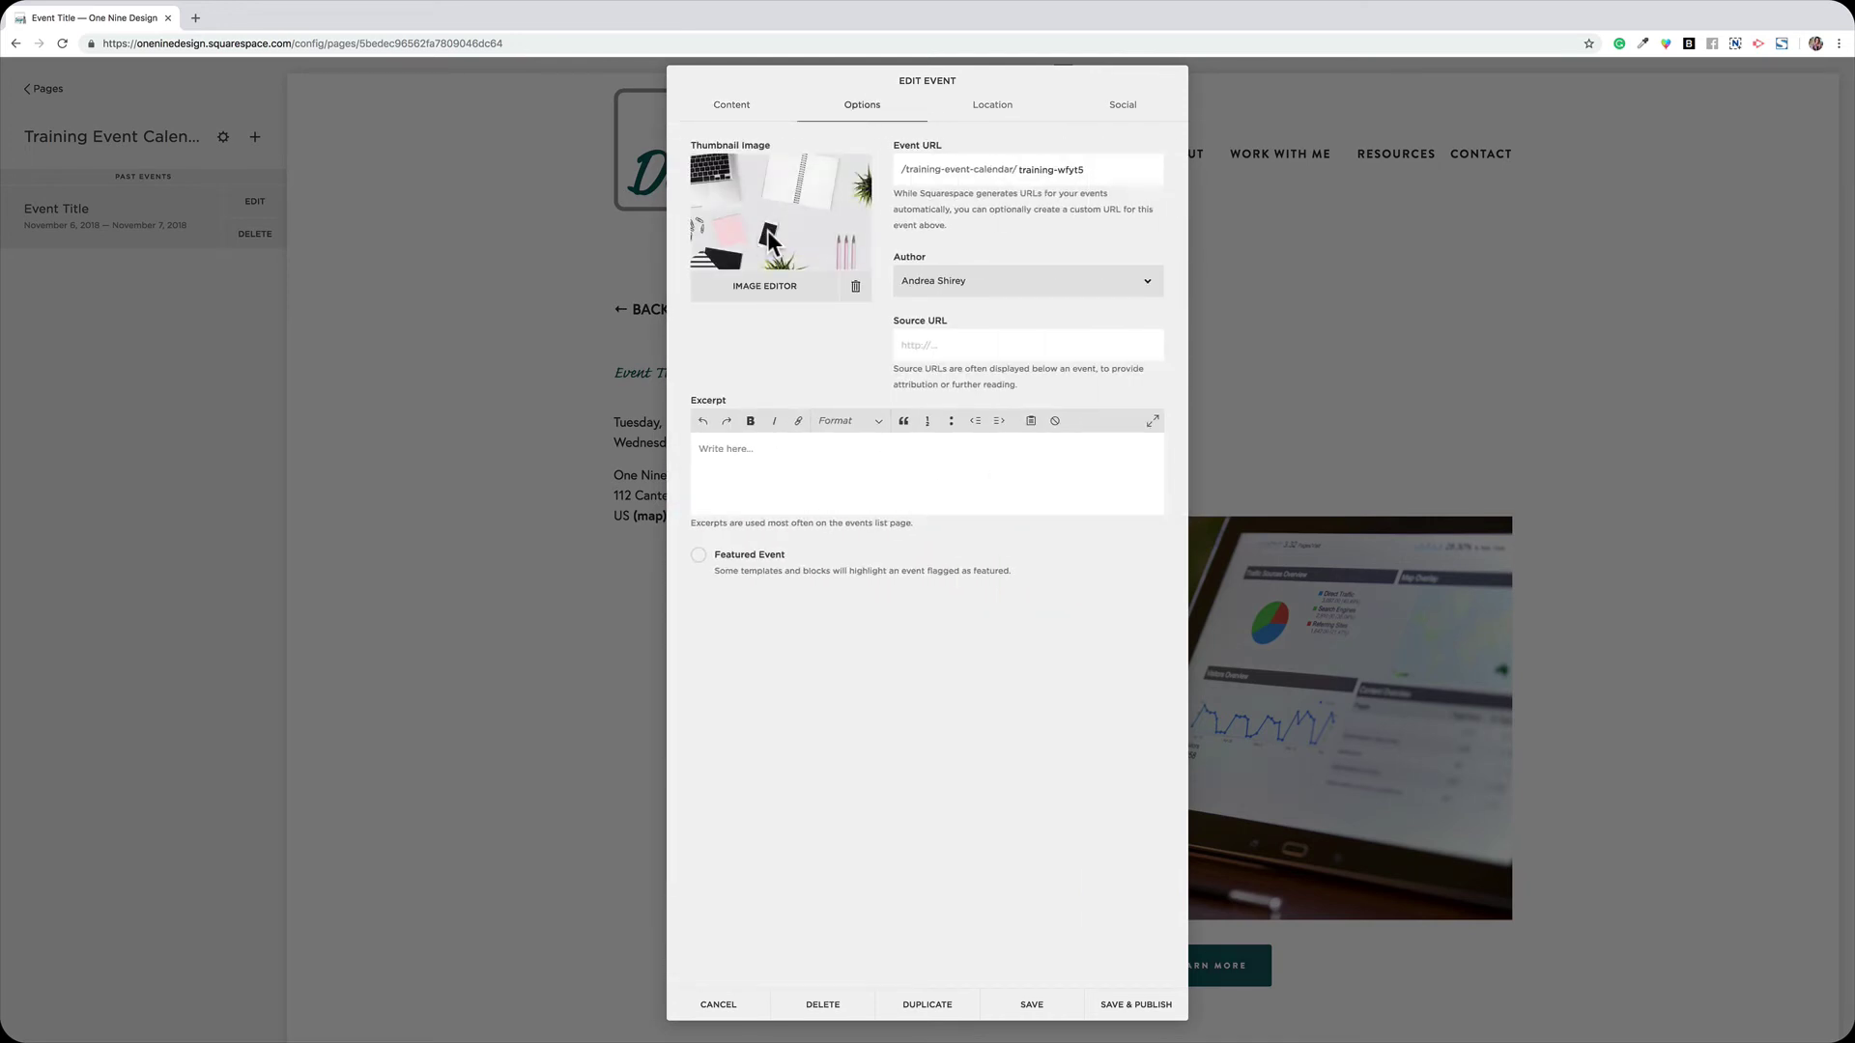
left_click(996, 124)
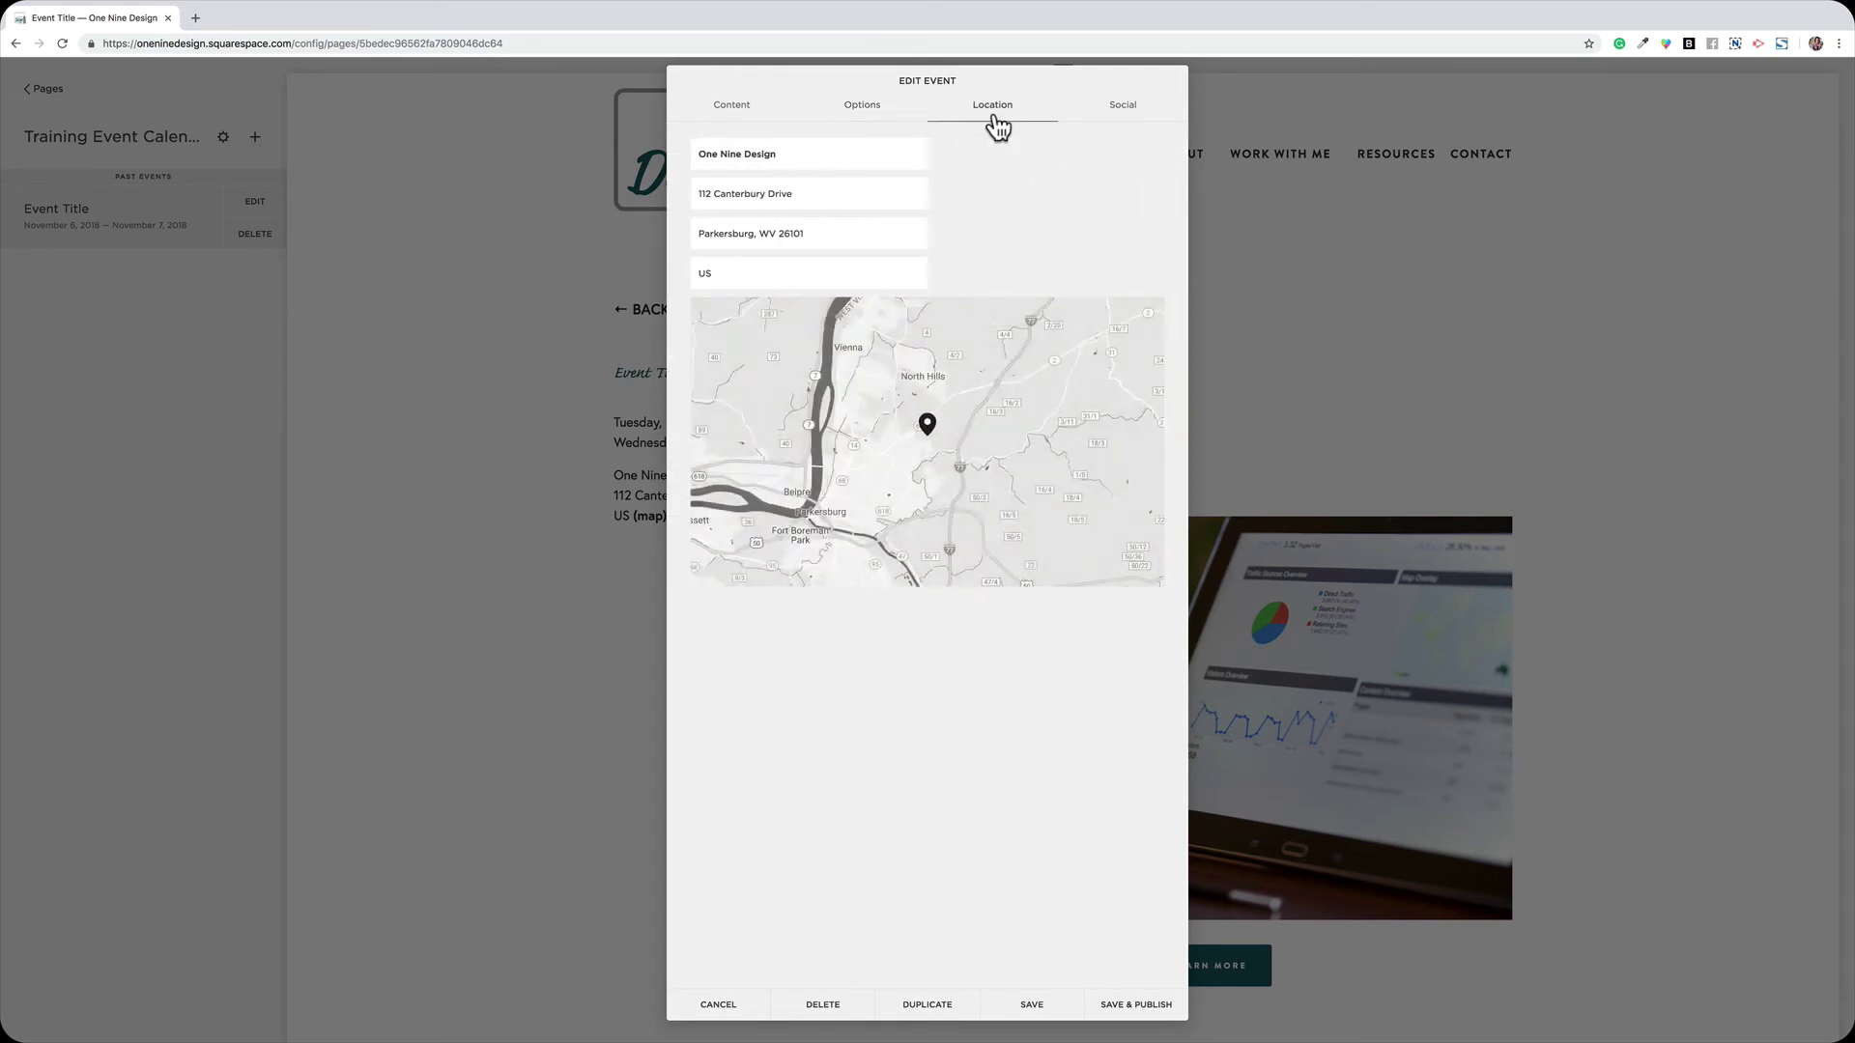
left_click(866, 116)
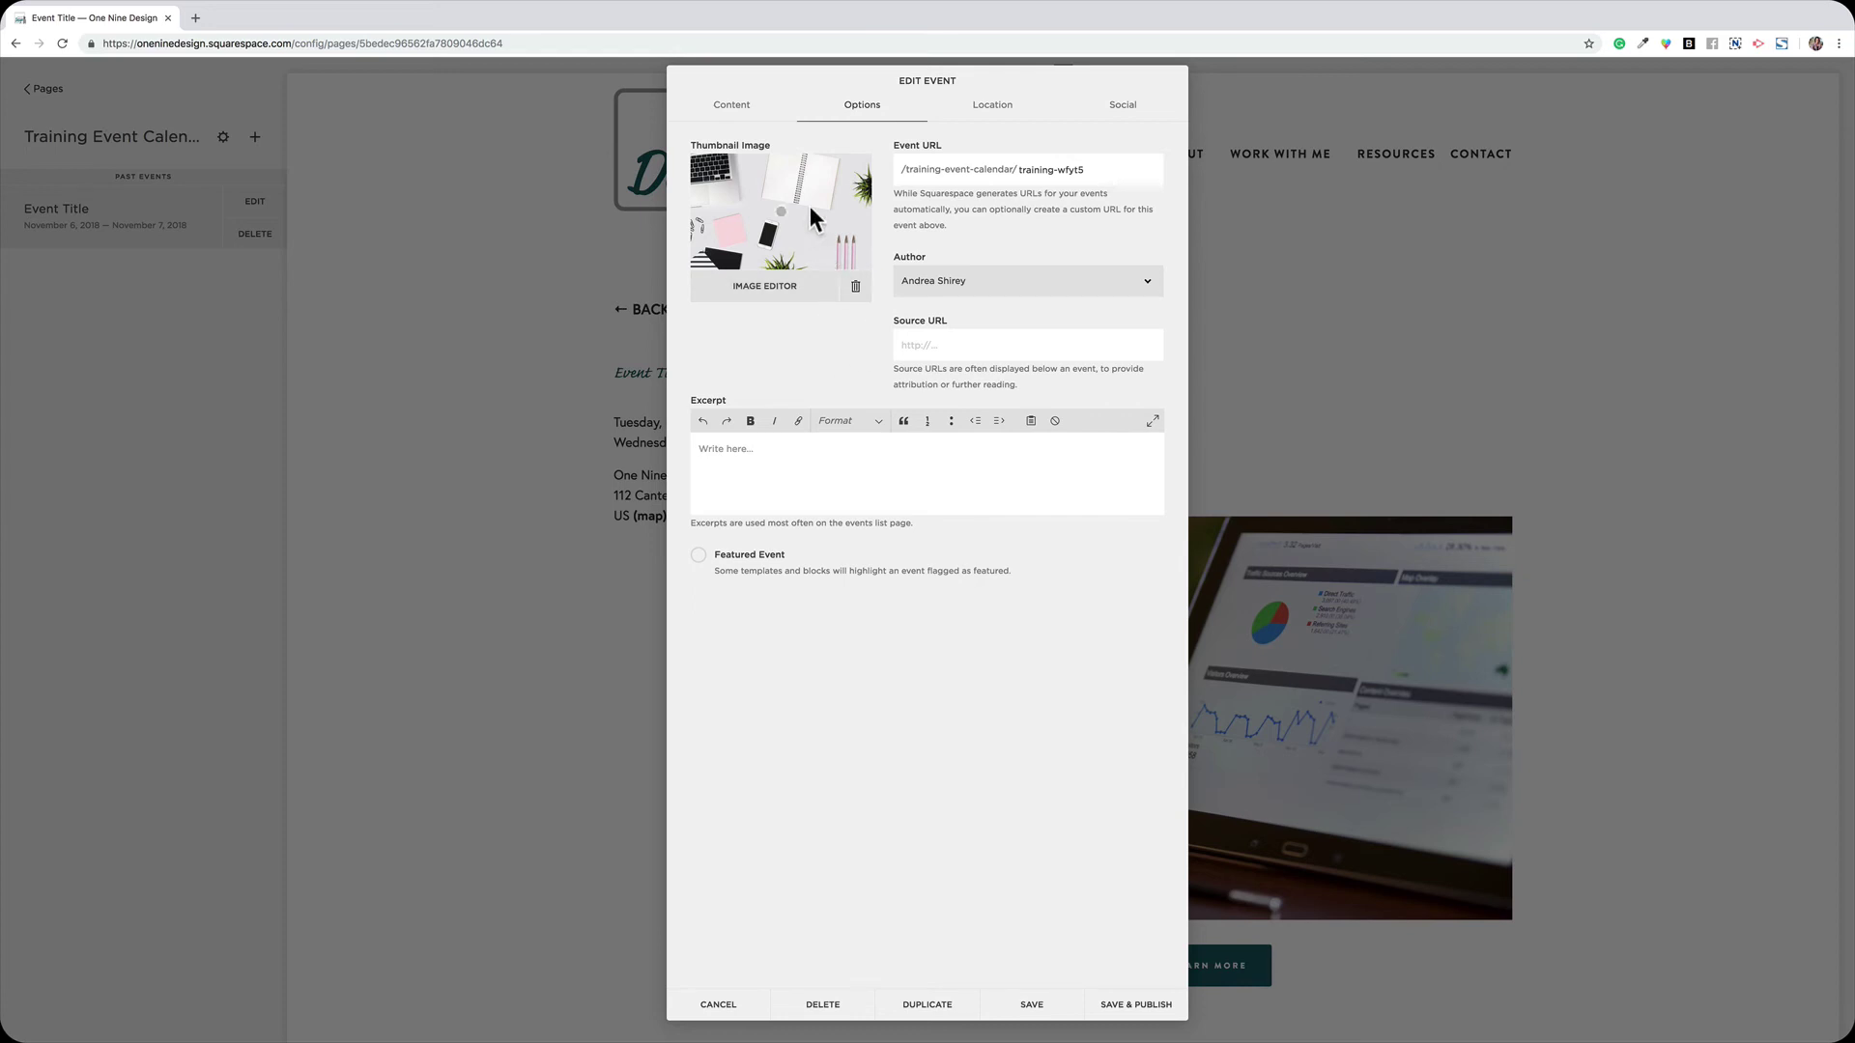
- Delete the duplicated event's thumbnail image in its Options settings
left_click(856, 290)
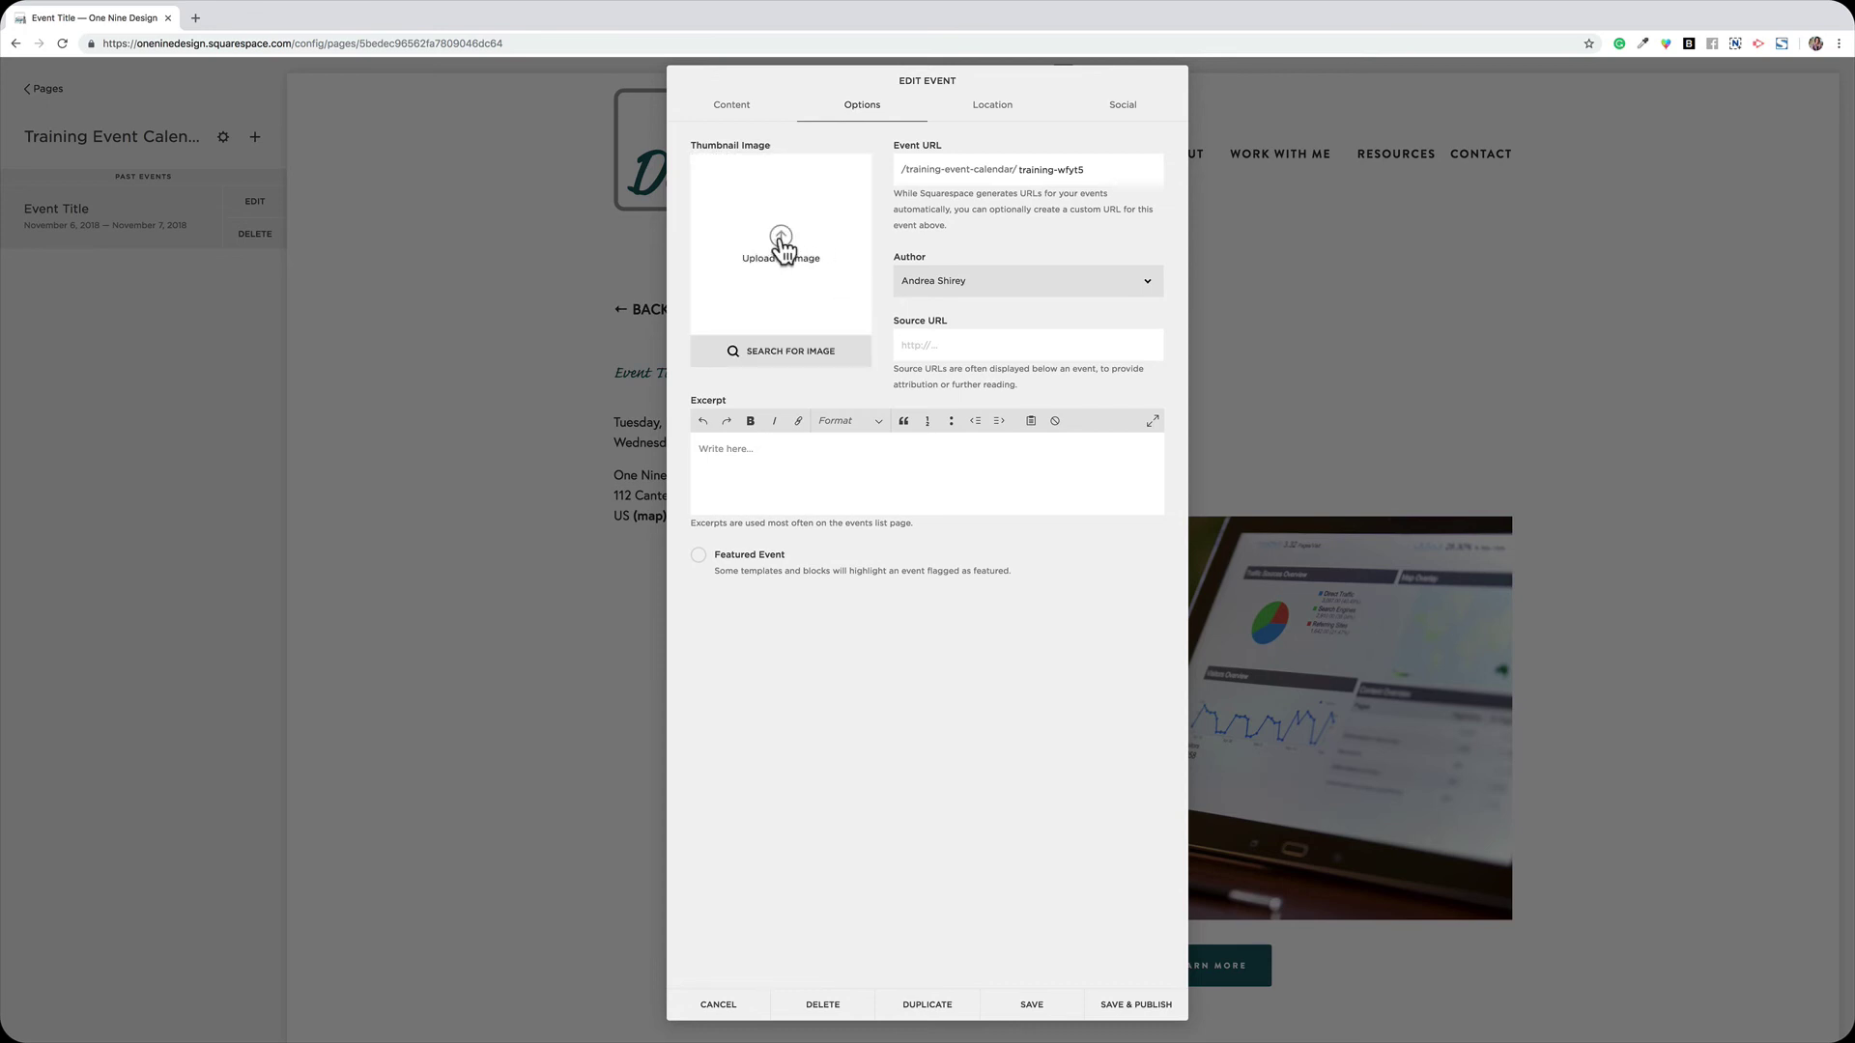